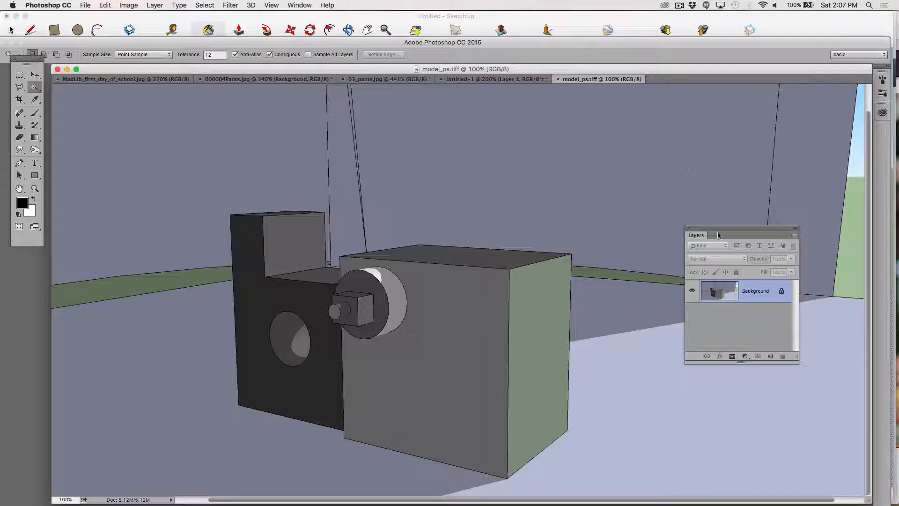
# - Move and enlarge the Layers panel, and convert the locked Background into a regular layer
pyautogui.moveTo(719, 236); pyautogui.dragTo(770, 102)
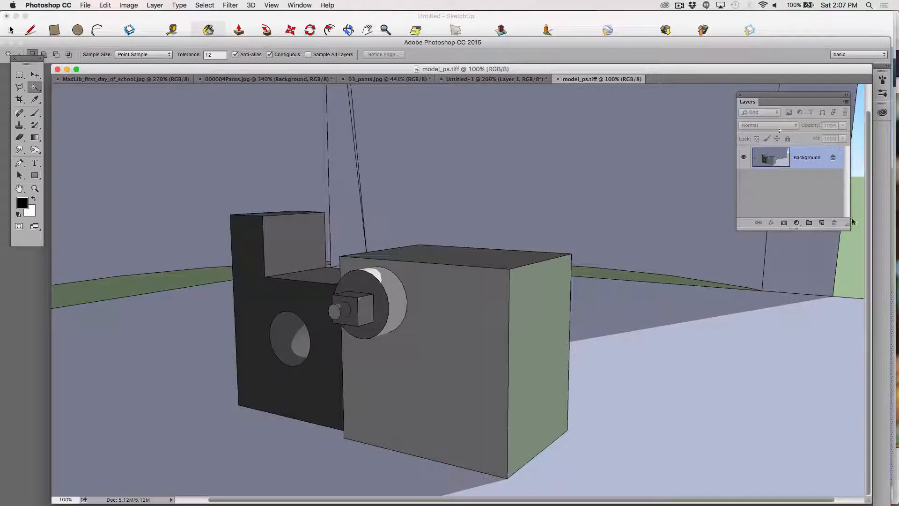
pyautogui.moveTo(846, 226); pyautogui.dragTo(881, 389)
pyautogui.doubleClick(851, 160)
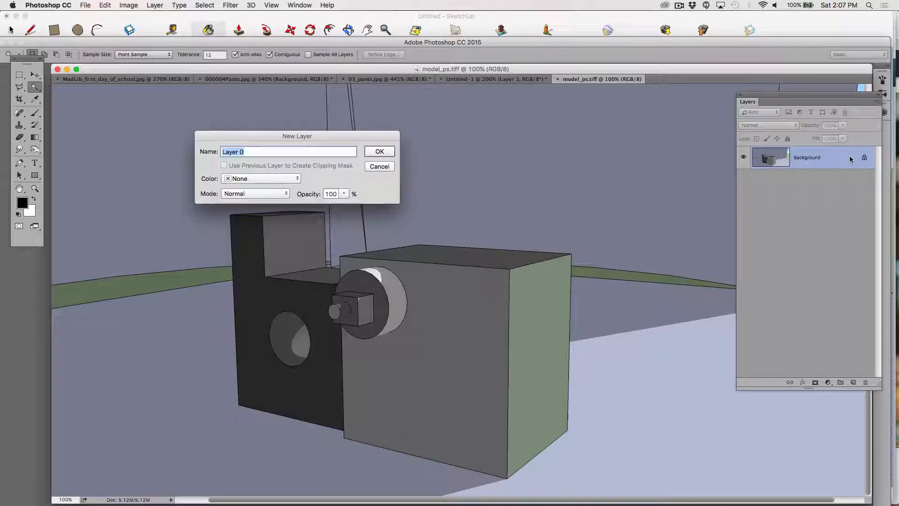
pyautogui.click(381, 151)
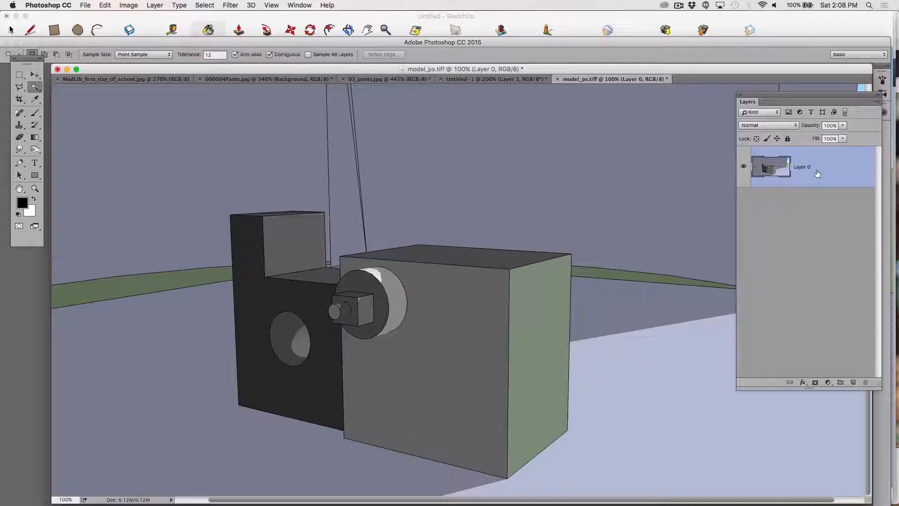
# - Fully desaturate the model image layer by setting Saturation to -100 in Hue/Saturation
pyautogui.press('super+u')
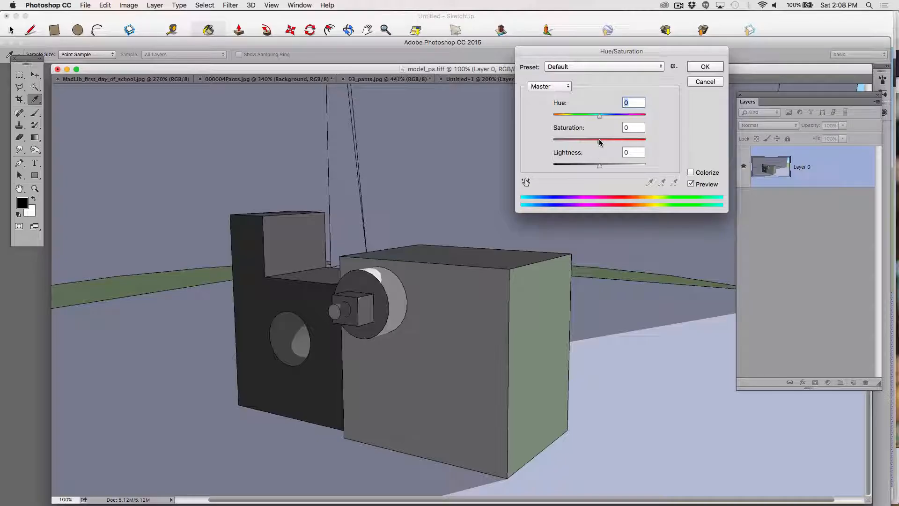
pyautogui.moveTo(599, 139); pyautogui.dragTo(536, 140)
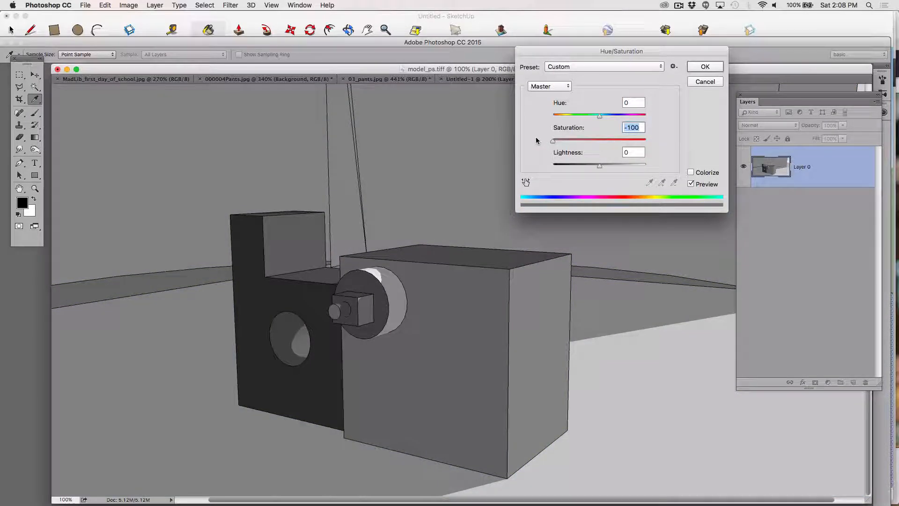
pyautogui.click(703, 67)
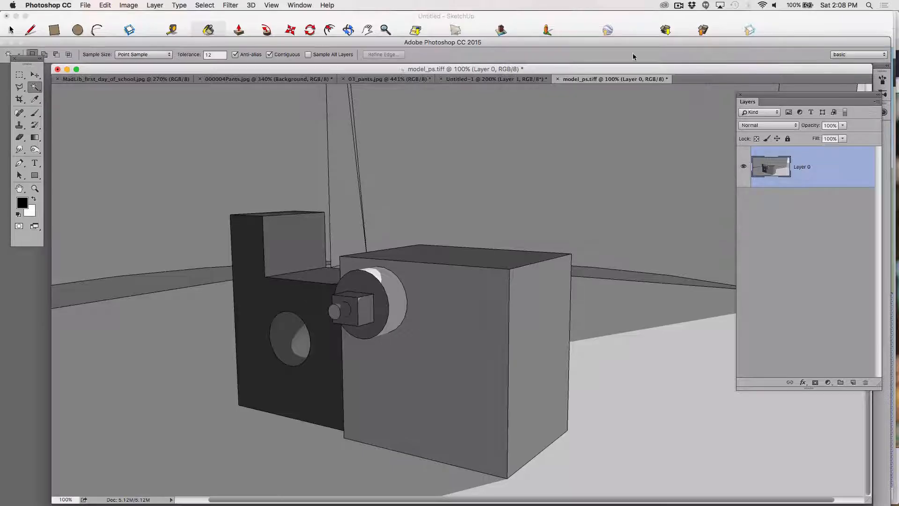
pyautogui.click(128, 5)
pyautogui.moveTo(131, 33)
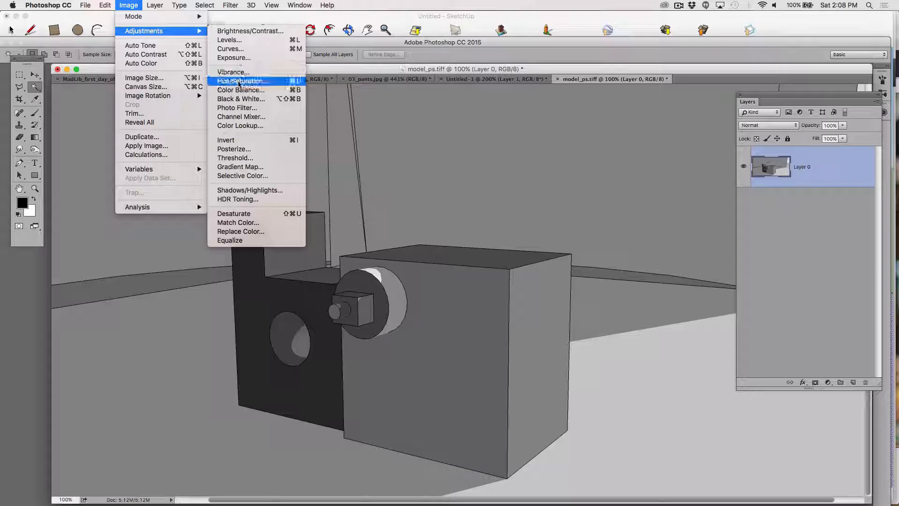
pyautogui.click(418, 3)
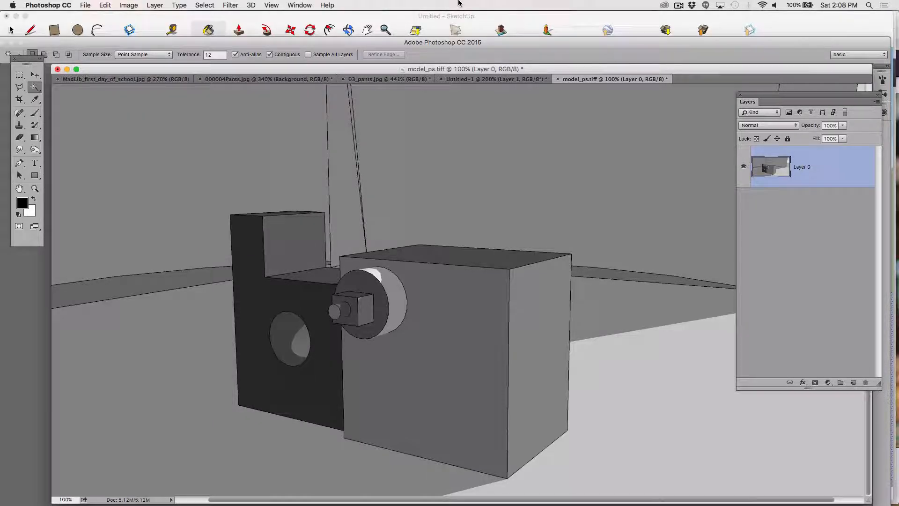
# - Brighten the grayscale model image with Levels, using input values of 0 for shadows, 0.91 for midtones and 207 for highlights
pyautogui.press('super+l')
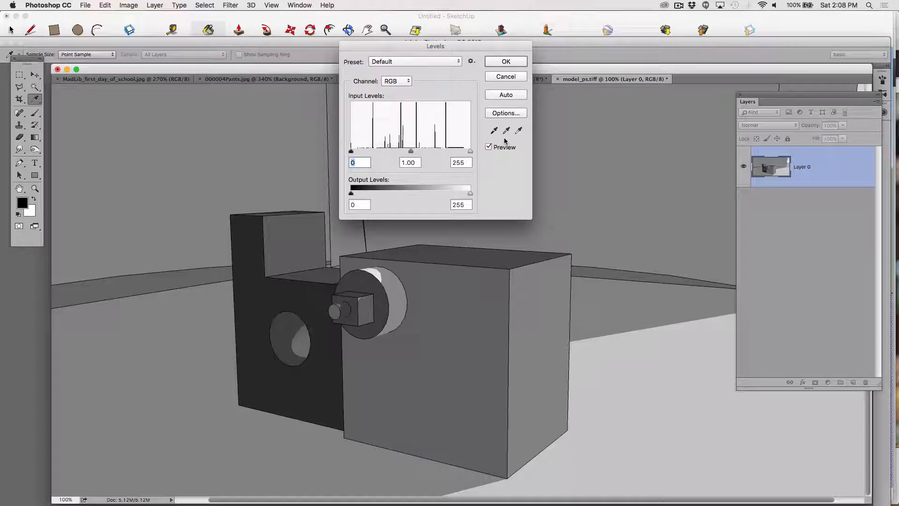
pyautogui.moveTo(470, 151); pyautogui.dragTo(448, 151)
pyautogui.moveTo(351, 152)
pyautogui.mouseDown()
pyautogui.moveTo(377, 152)
pyautogui.moveTo(333, 151)
pyautogui.mouseUp()
pyautogui.moveTo(400, 151); pyautogui.dragTo(341, 156)
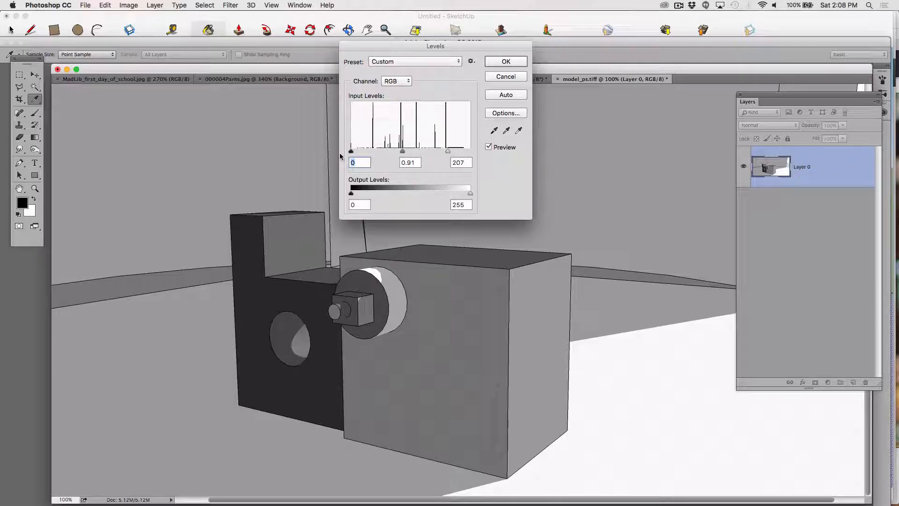
pyautogui.click(504, 62)
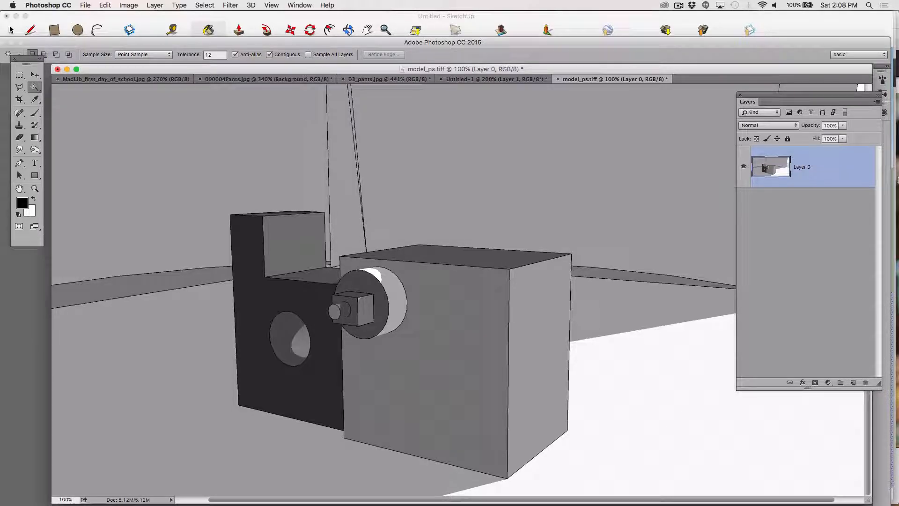
# - Rename the model image layer as "Light and shadow" and leave it deselected
pyautogui.doubleClick(805, 177)
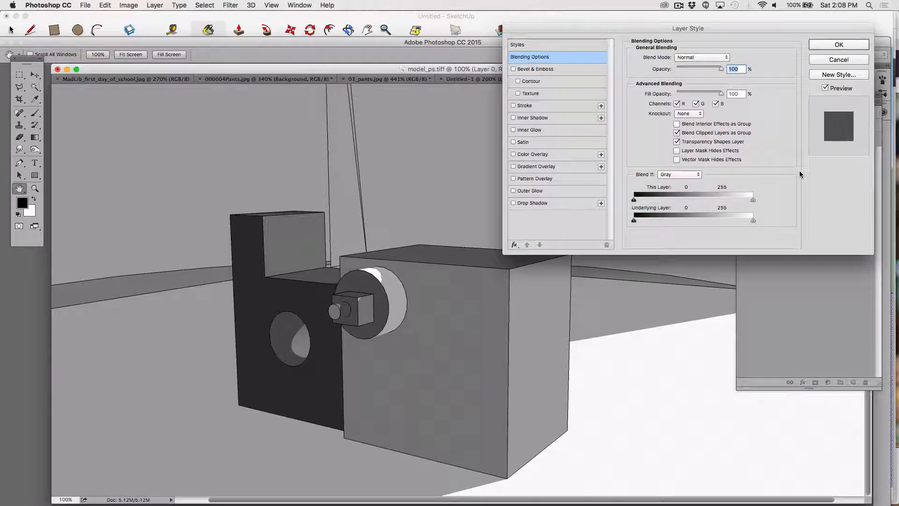
pyautogui.click(839, 60)
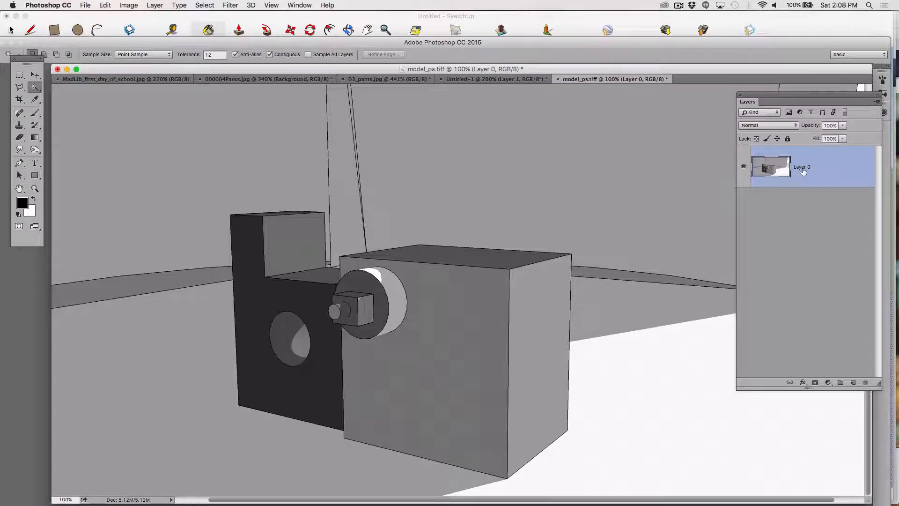
pyautogui.doubleClick(801, 168)
pyautogui.write('Light and shadow')
pyautogui.click(813, 350)
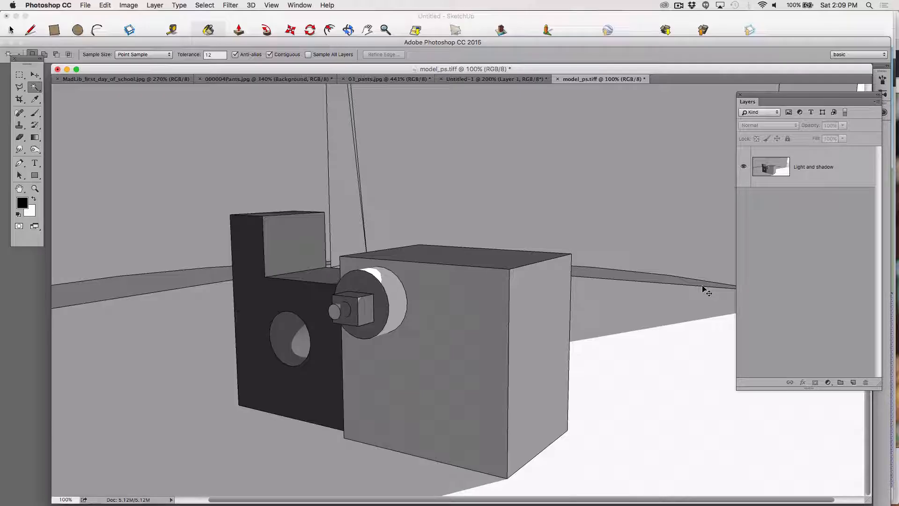
pyautogui.press('super+o')
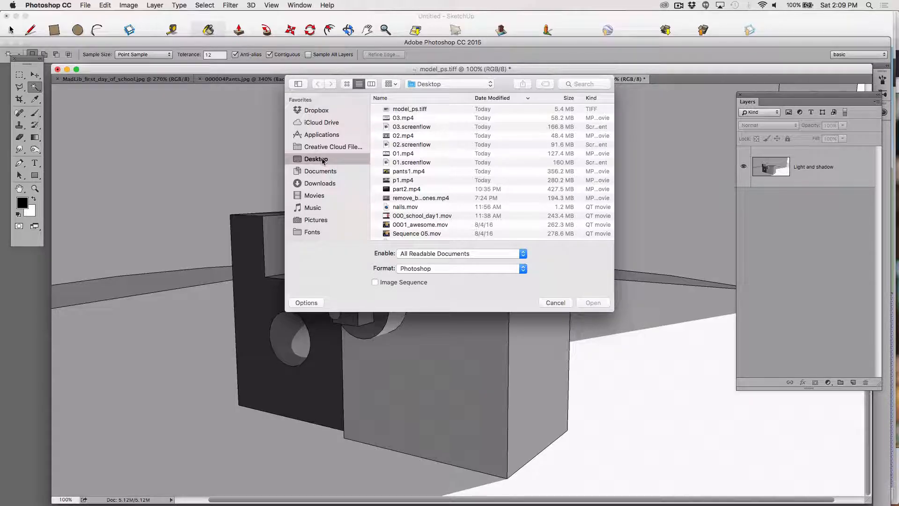
pyautogui.press('i')
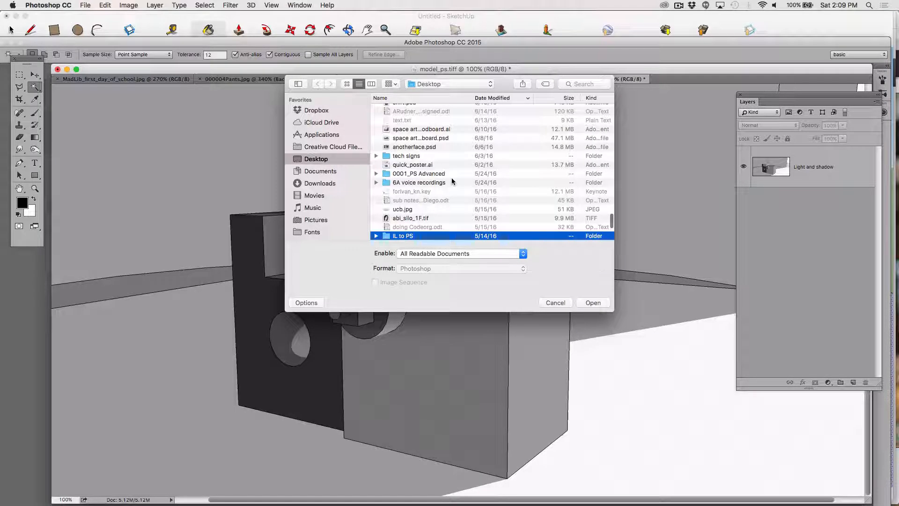
pyautogui.scroll(-2, 446, 188)
pyautogui.scroll(-5, 446, 188)
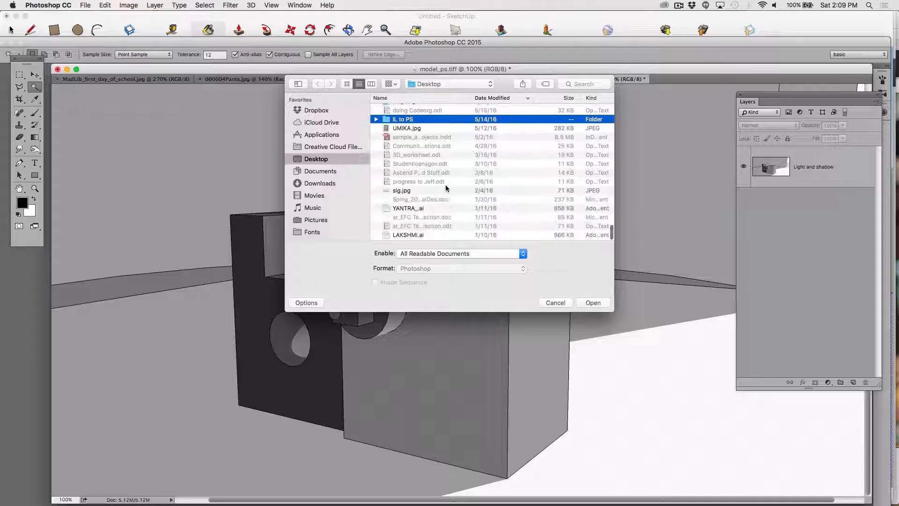
pyautogui.scroll(5, 446, 189)
pyautogui.scroll(10, 446, 189)
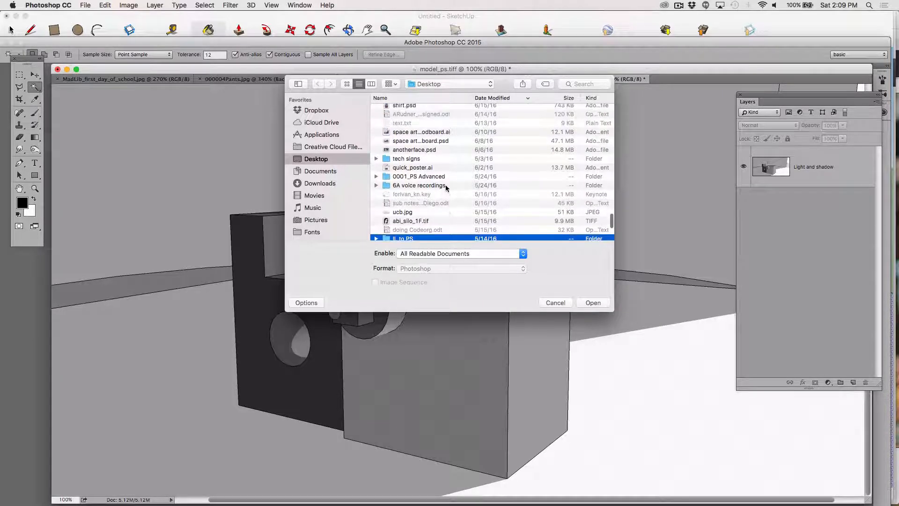
pyautogui.scroll(5, 440, 188)
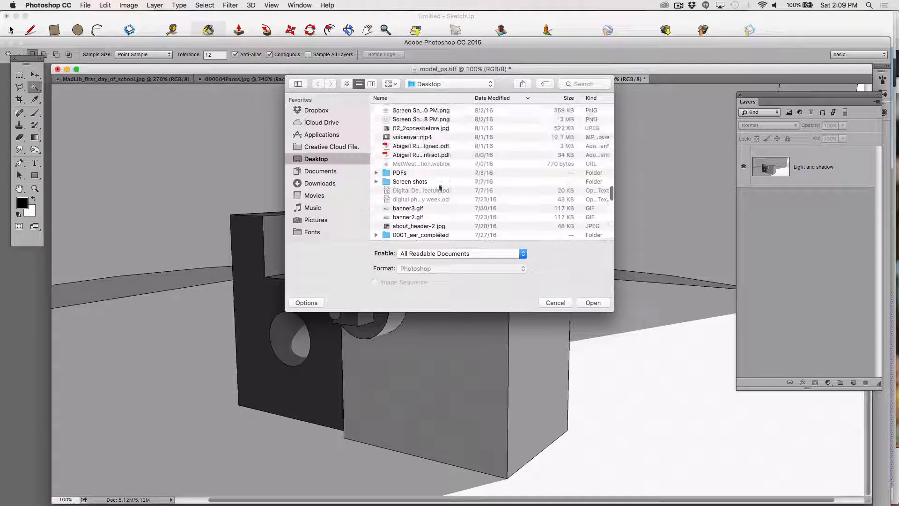
pyautogui.click(556, 303)
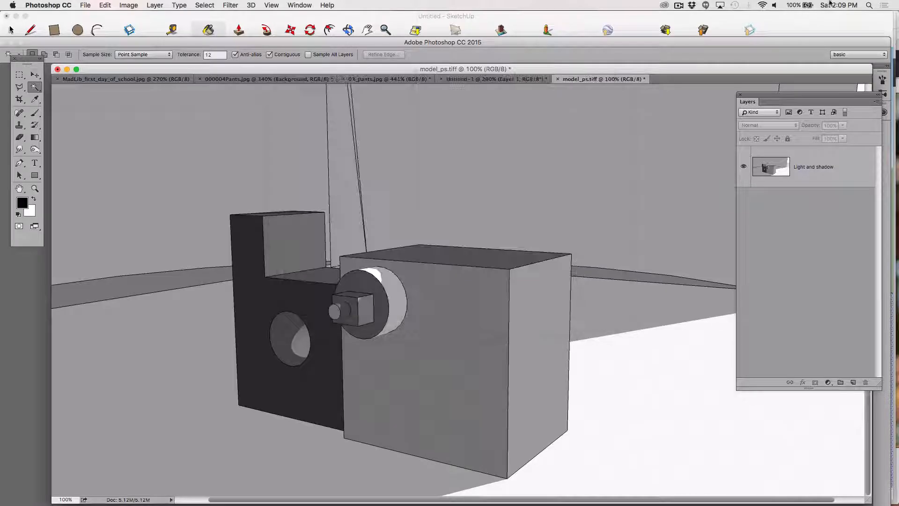
# - Search the computer for "images" with Spotlight and open the images folder located on the Desktop
pyautogui.click(869, 6)
pyautogui.write('images')
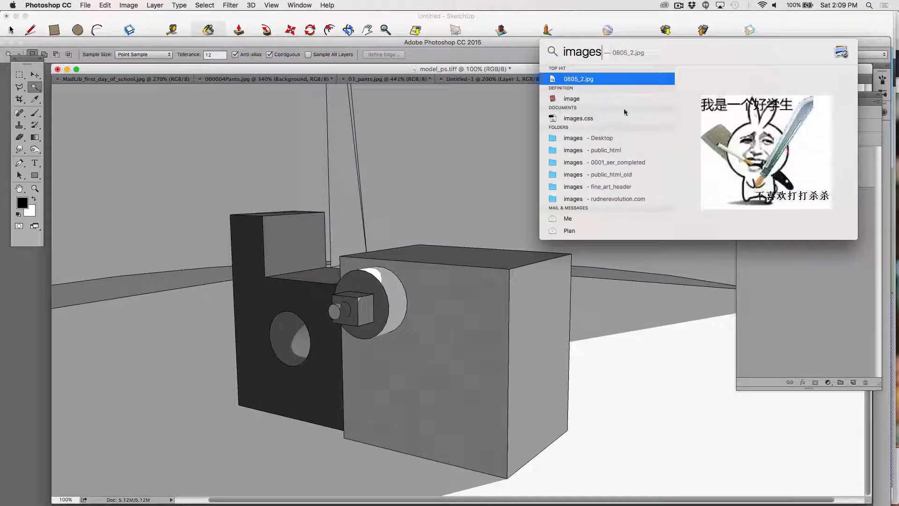
pyautogui.doubleClick(557, 140)
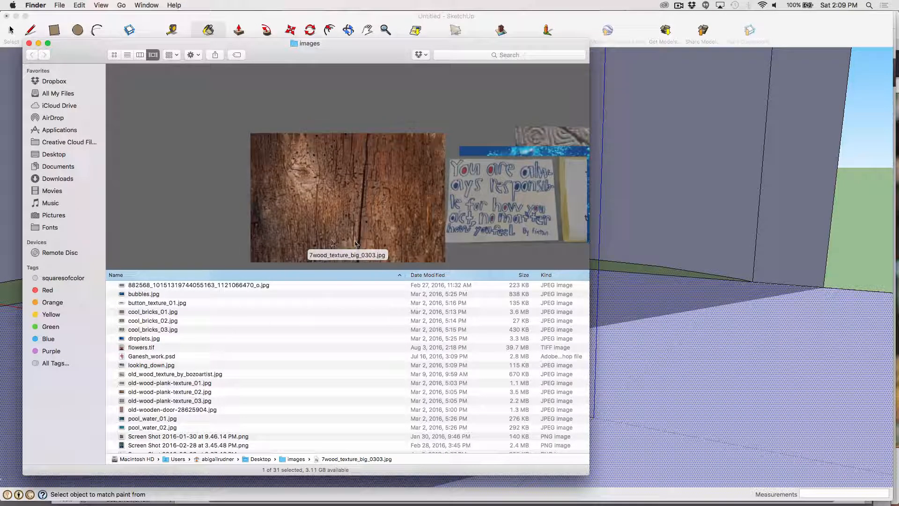
# - Browse the pictures in the images folder, comparing the brick, water and old wood textures
pyautogui.press('Down')
pyautogui.press('Down')
pyautogui.press('Down')
pyautogui.press('Down')
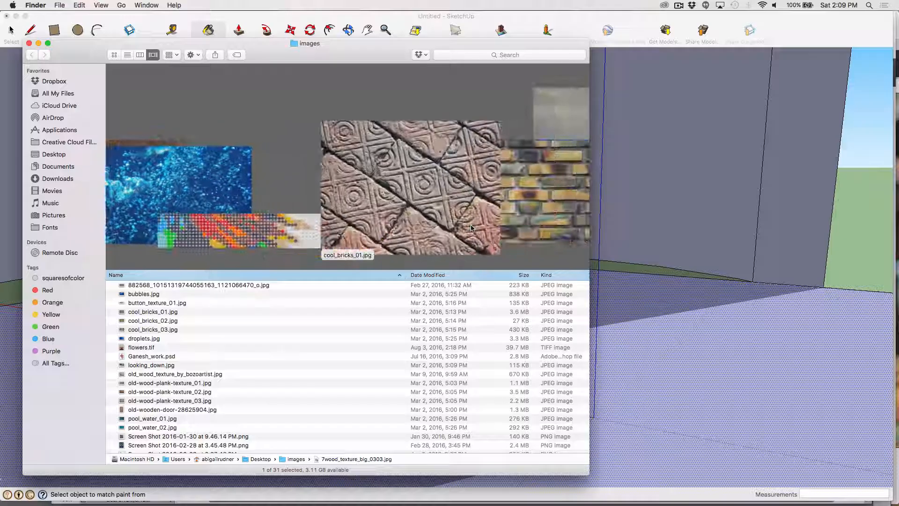
pyautogui.press('Down')
pyautogui.press('Down')
pyautogui.press('Down')
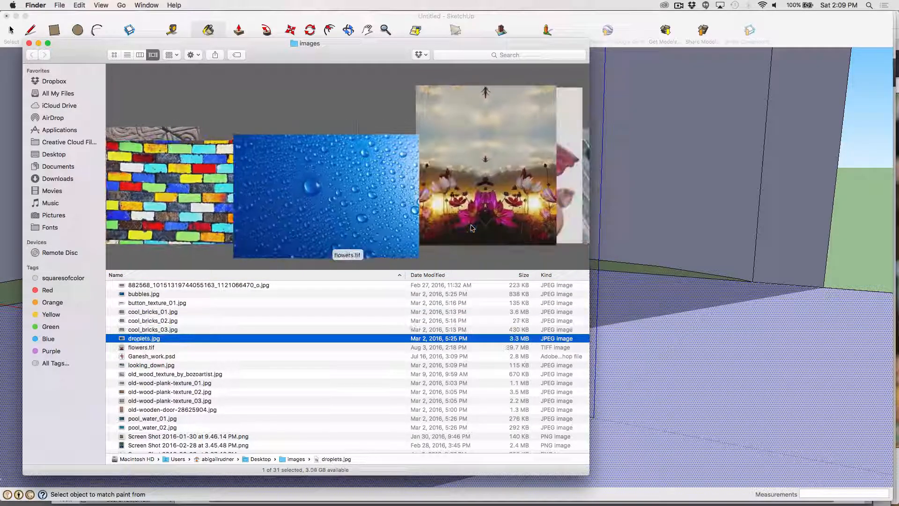
pyautogui.press('Down')
pyautogui.press('Down')
pyautogui.press('Down')
pyautogui.press('Down')
pyautogui.press('Down')
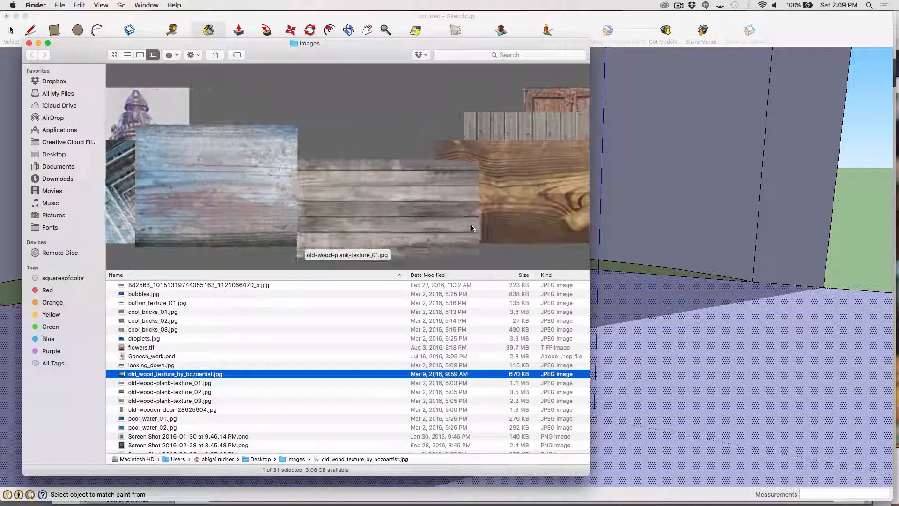
pyautogui.press('Down')
pyautogui.press('Down')
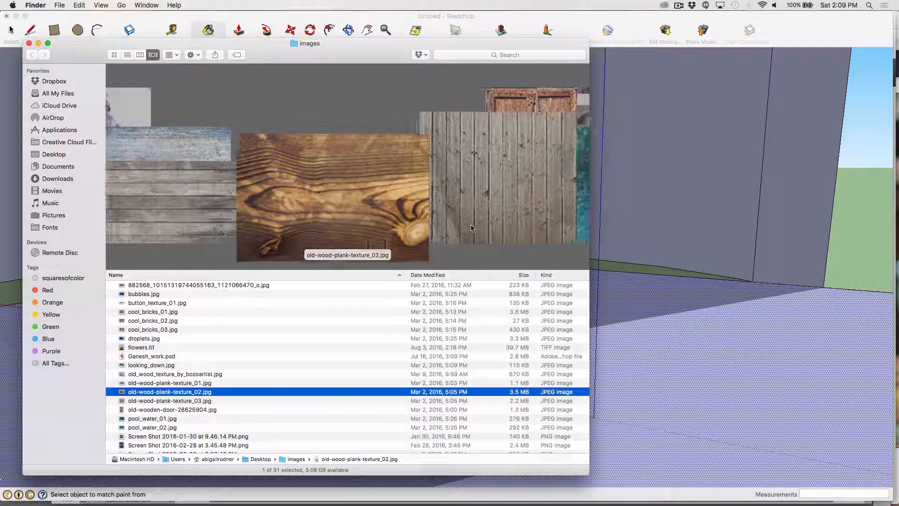
pyautogui.press('Down')
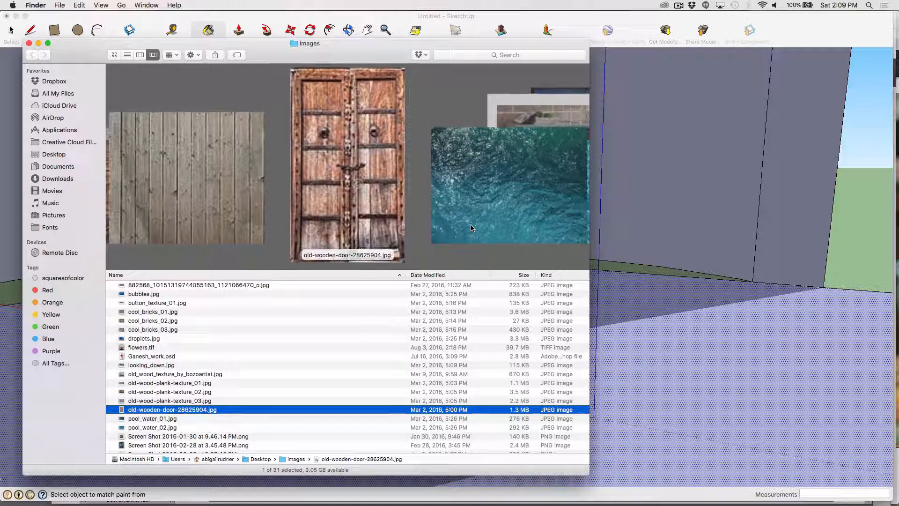
pyautogui.hscroll(10, 471, 228)
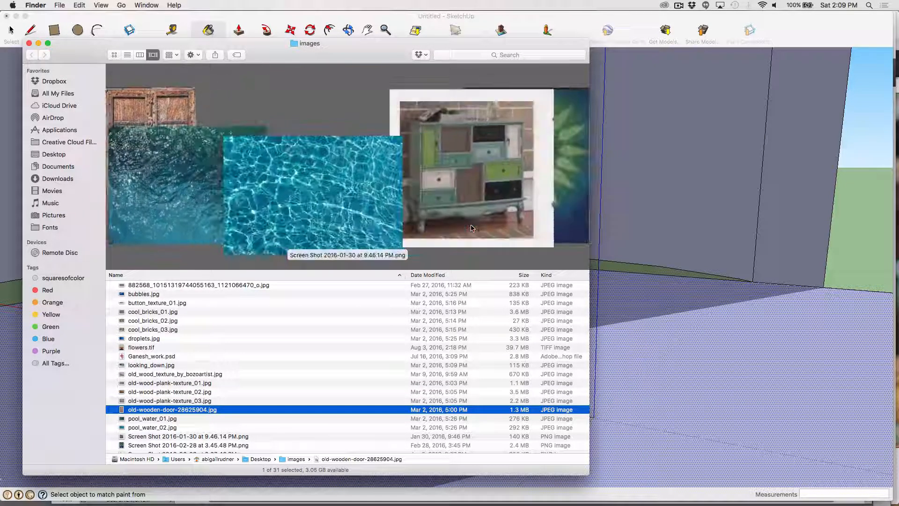
pyautogui.hscroll(-10, 471, 228)
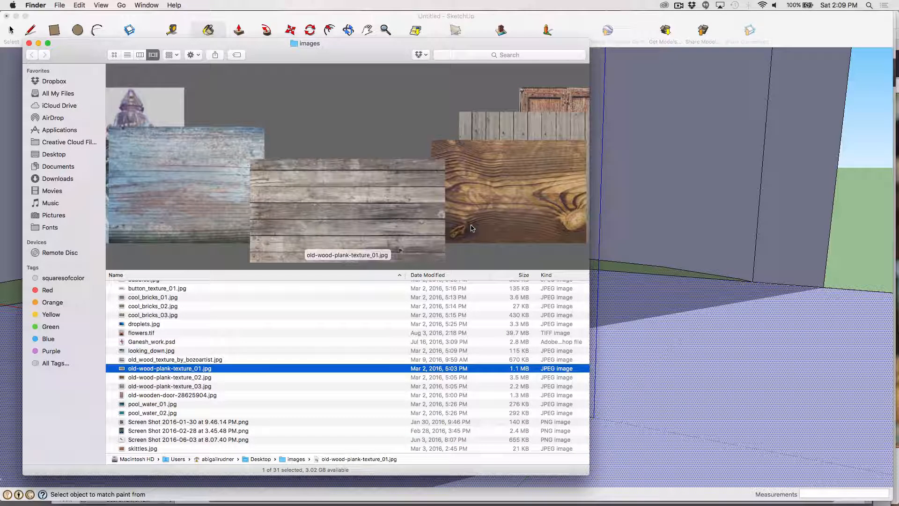
pyautogui.hscroll(-1, 471, 228)
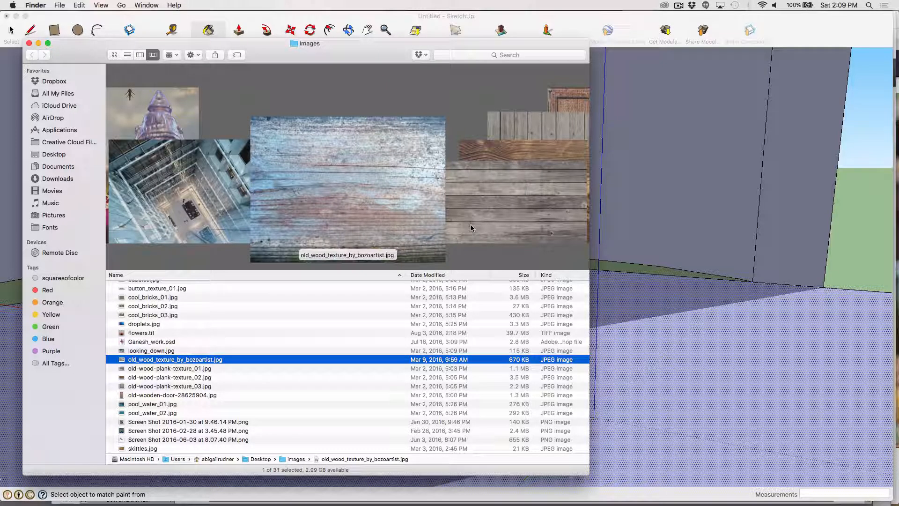
# - View old-wood-plank-texture_01.jpg from the images folder in Preview, and switch back to Photoshop
pyautogui.click(470, 228)
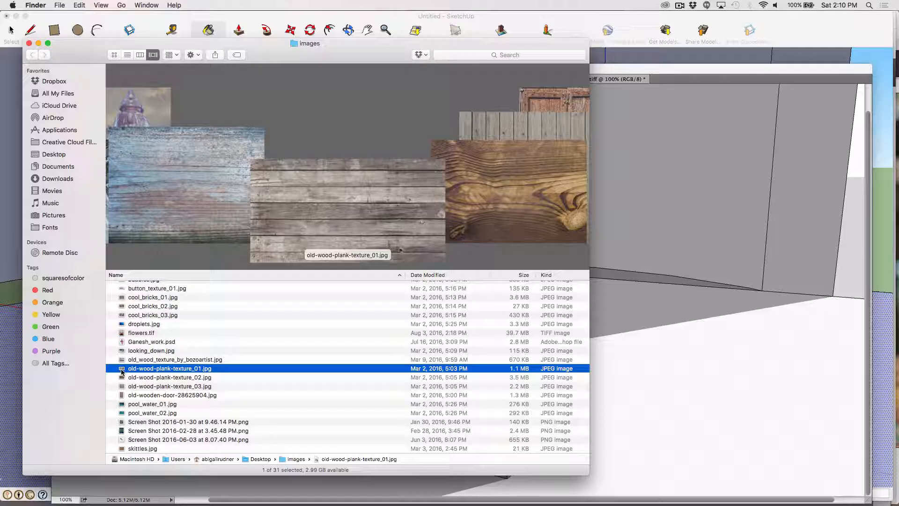
pyautogui.doubleClick(121, 370)
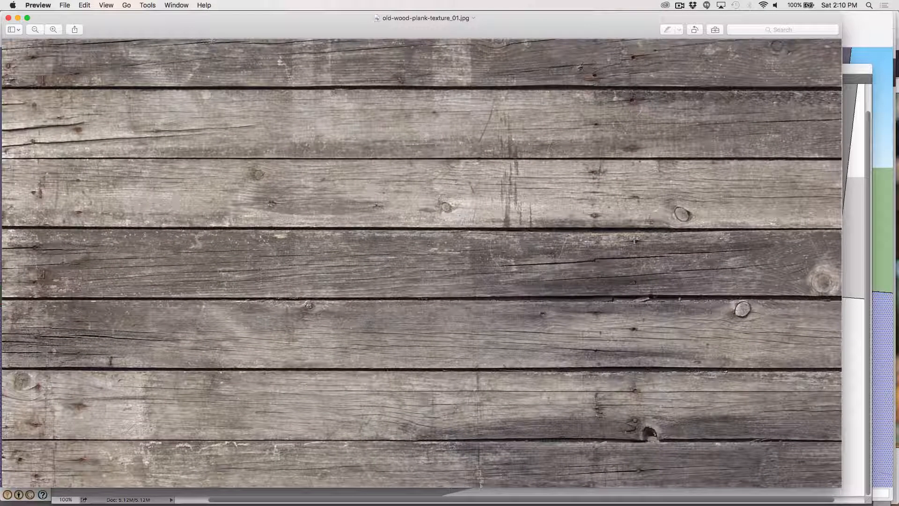
pyautogui.press('super+Tab')
pyautogui.press('super+Tab')
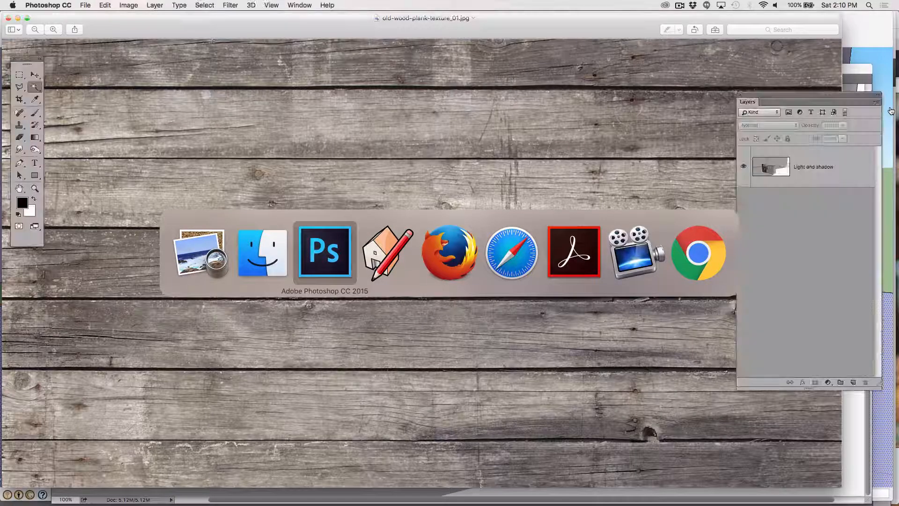
pyautogui.press('super+o')
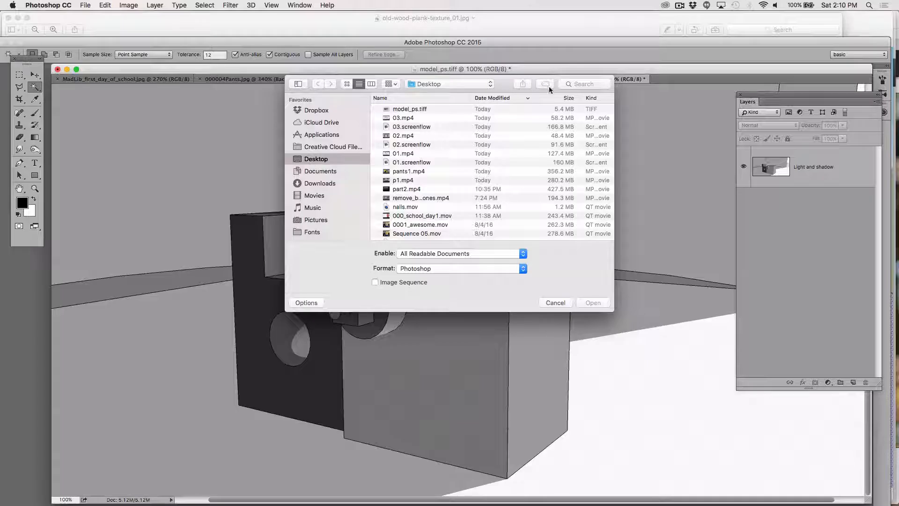
pyautogui.click(576, 84)
pyautogui.write('ima')
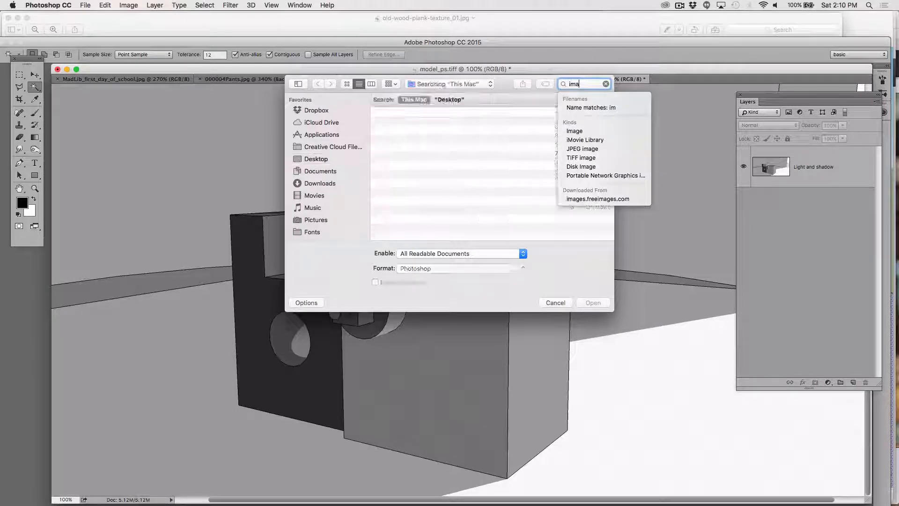
pyautogui.write('ge')
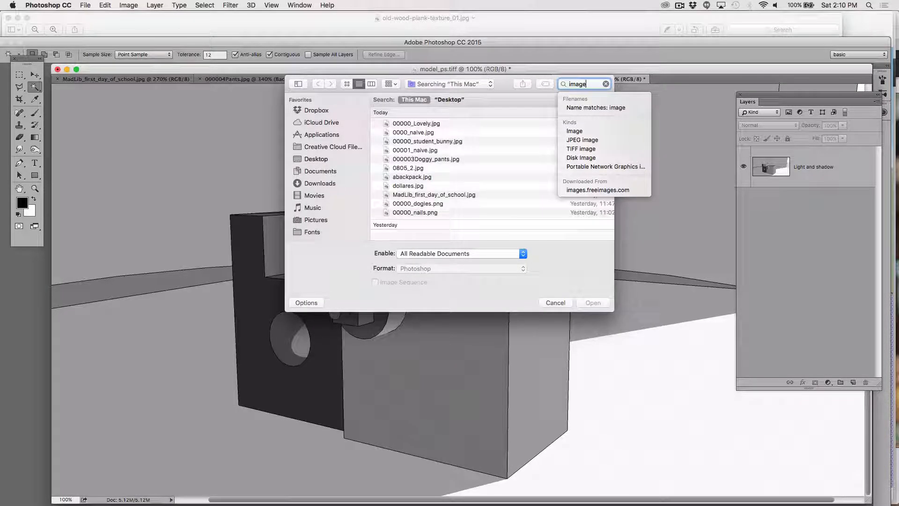
pyautogui.write('s')
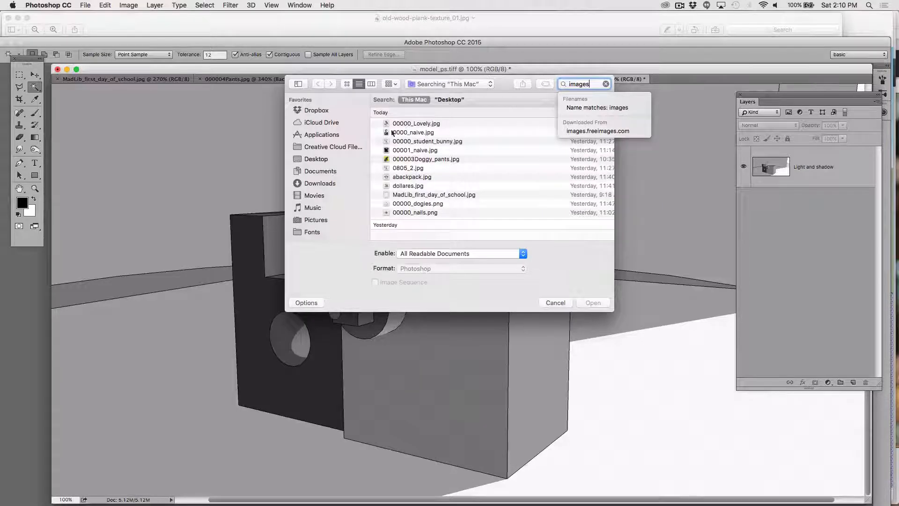
pyautogui.scroll(-5, 415, 189)
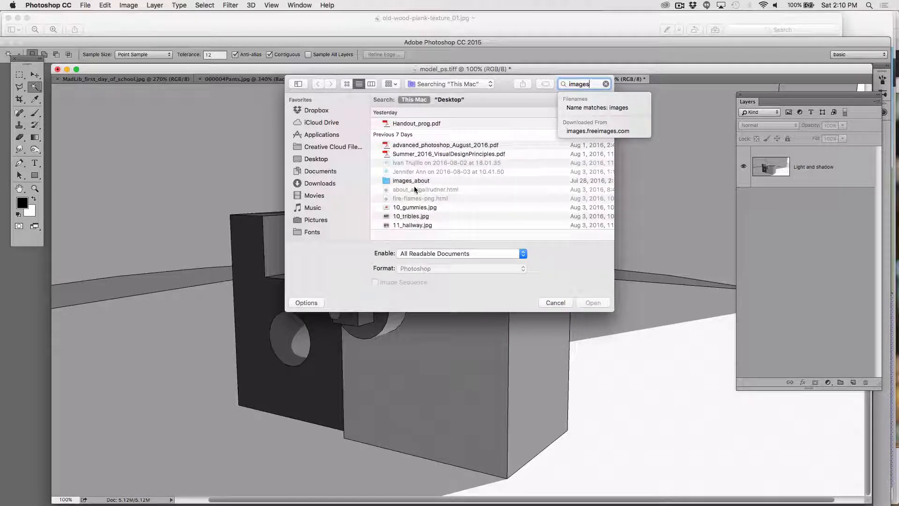
pyautogui.scroll(-2, 417, 188)
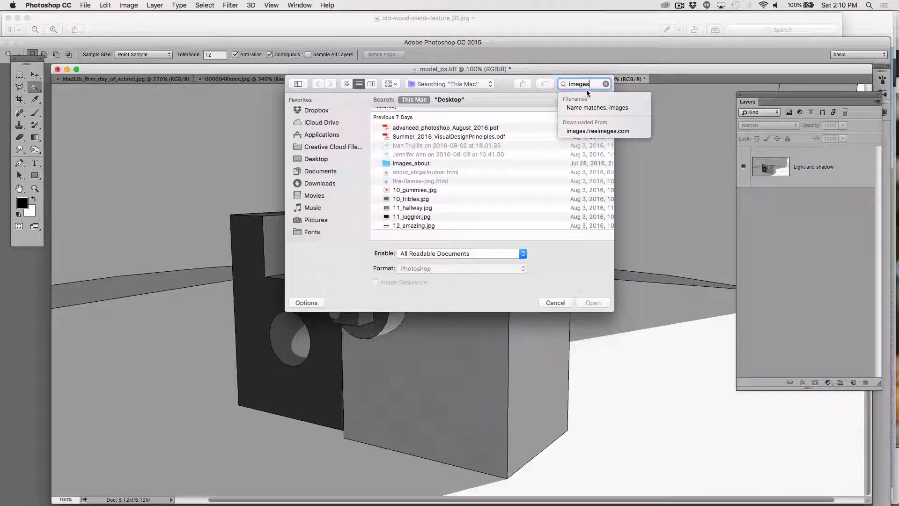
pyautogui.click(315, 159)
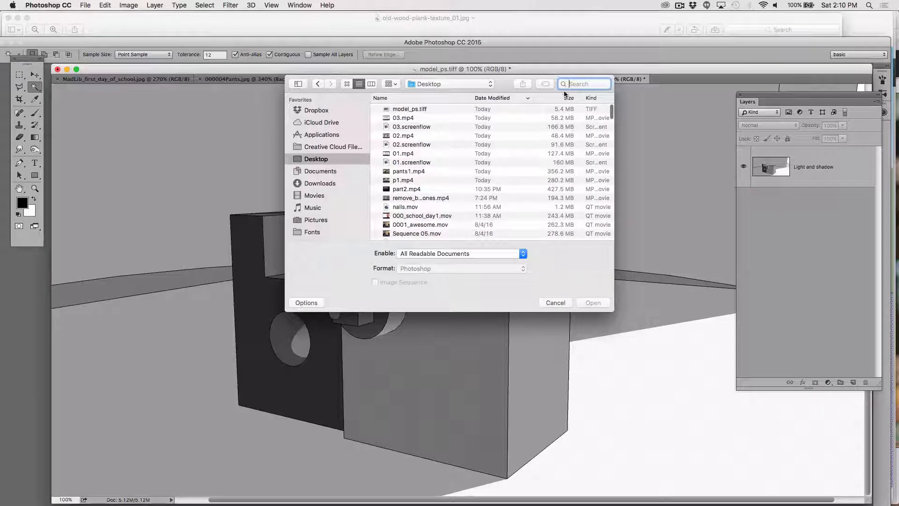
pyautogui.write('images')
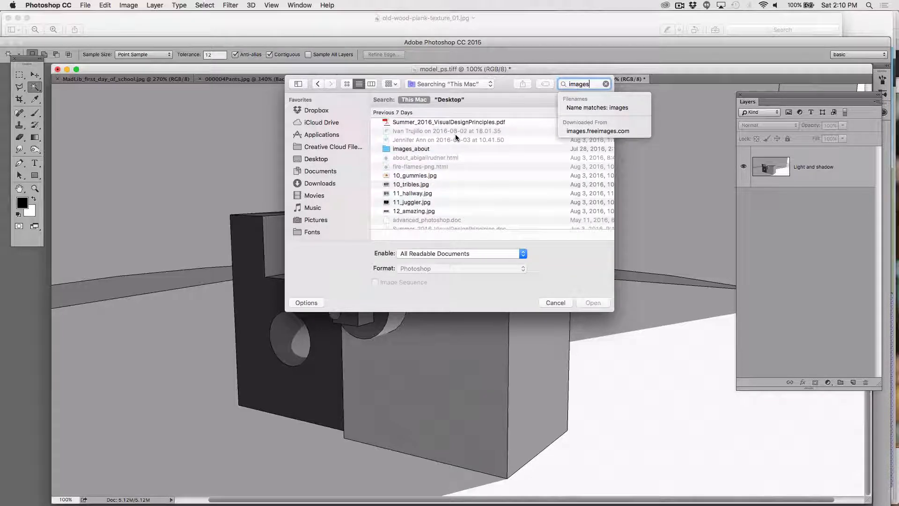
pyautogui.scroll(-5, 456, 137)
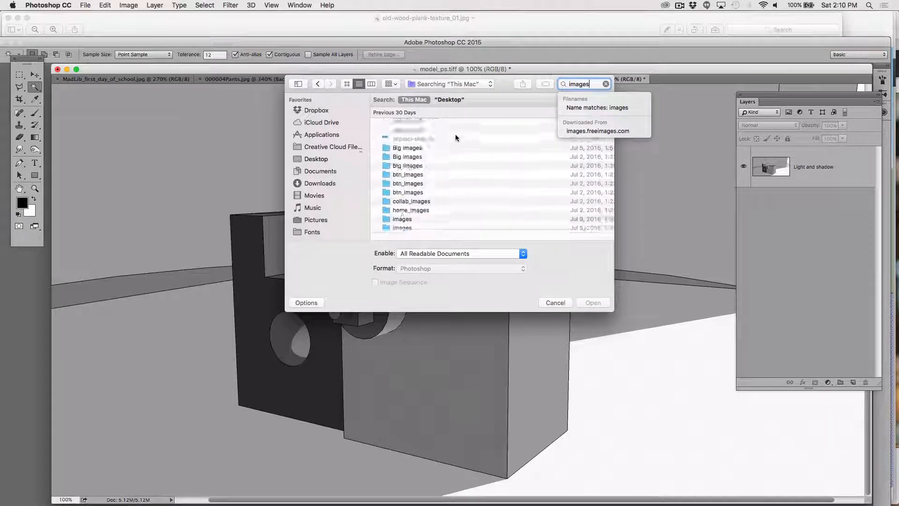
pyautogui.scroll(10, 456, 137)
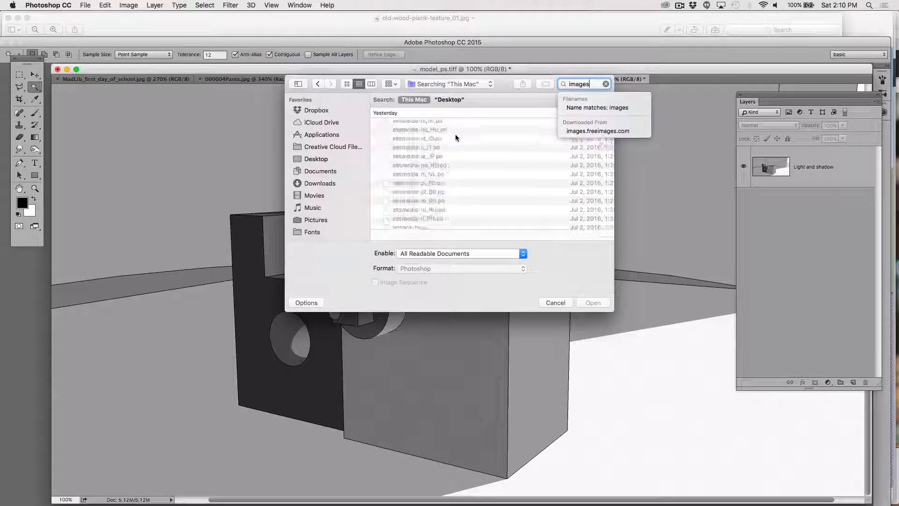
pyautogui.scroll(5, 455, 136)
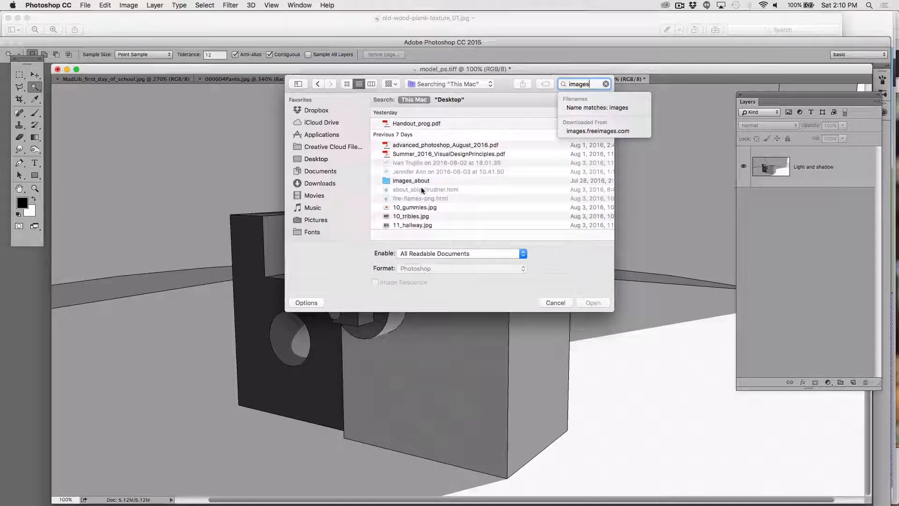
pyautogui.scroll(-15, 422, 190)
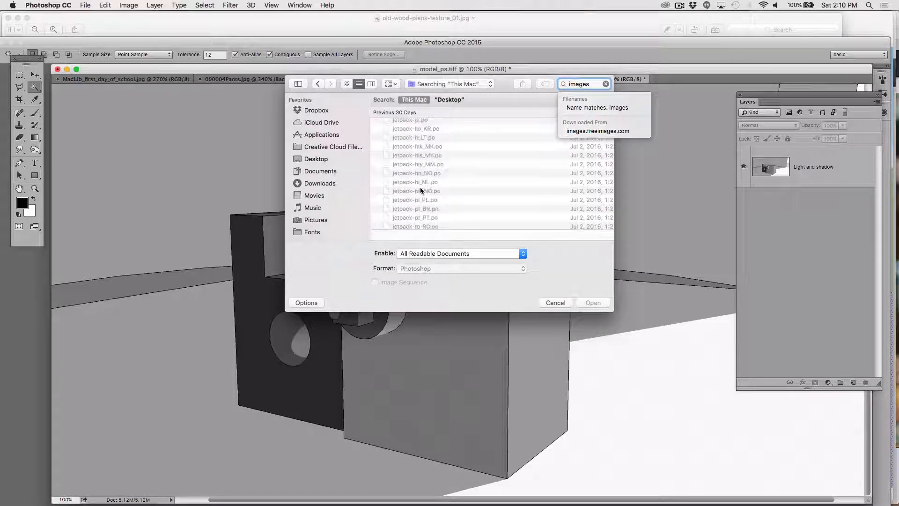
pyautogui.scroll(-10, 421, 189)
pyautogui.click(392, 169)
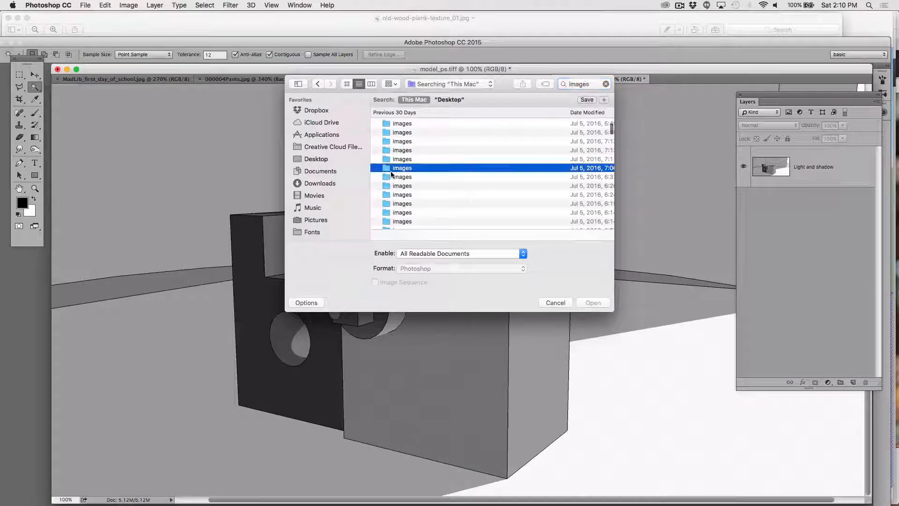
pyautogui.click(559, 305)
# - Search the computer for "wood" and open [Wood_Cherry_Original].jpg, assigning the working RGB profile
pyautogui.press('super+o')
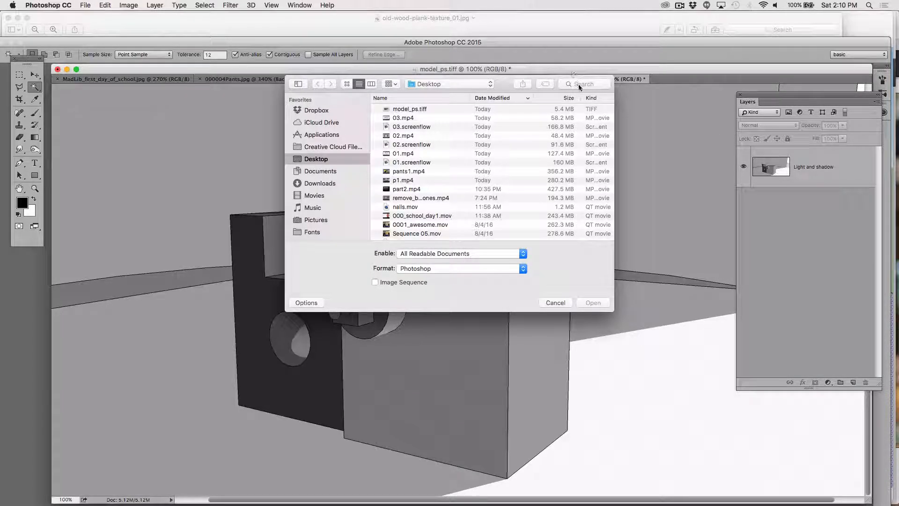
pyautogui.click(579, 85)
pyautogui.write('wood')
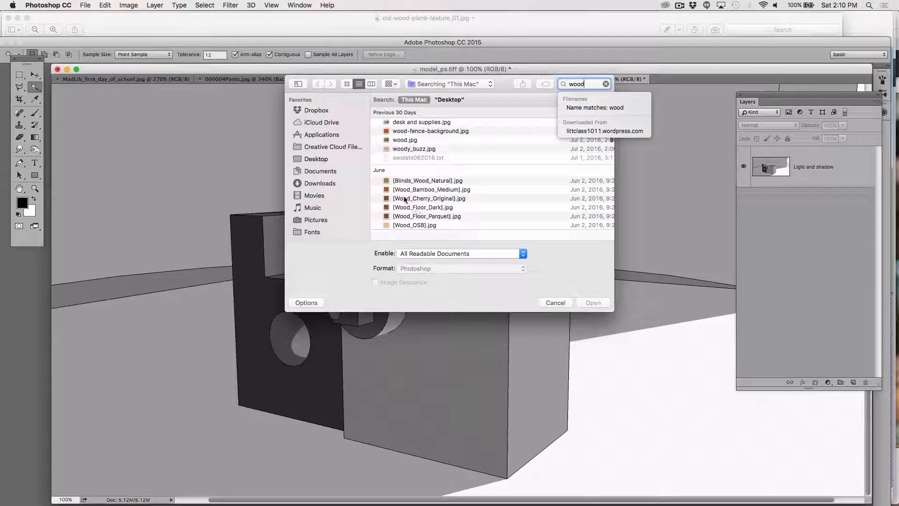
pyautogui.click(405, 199)
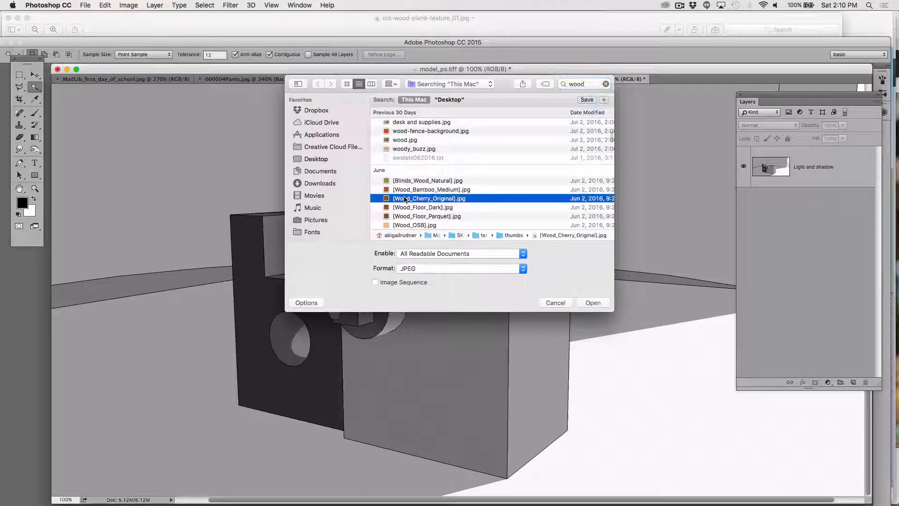
pyautogui.click(593, 304)
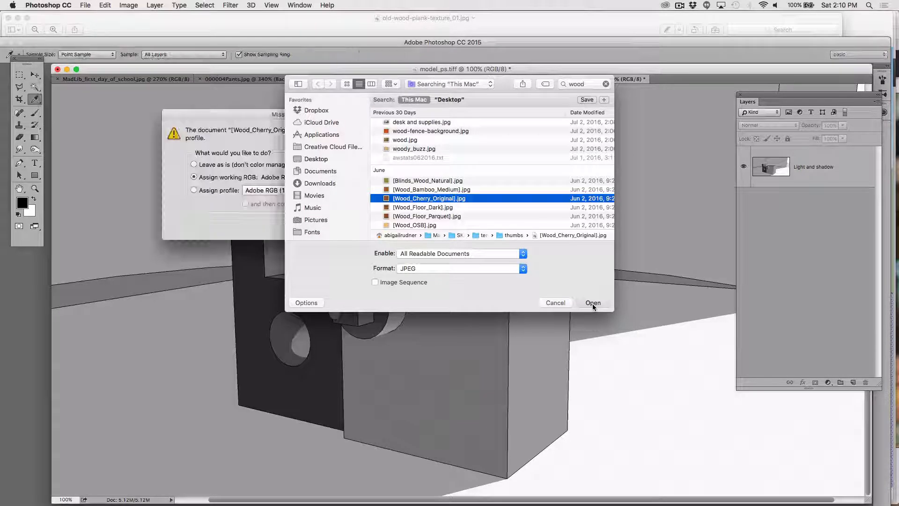
pyautogui.click(410, 228)
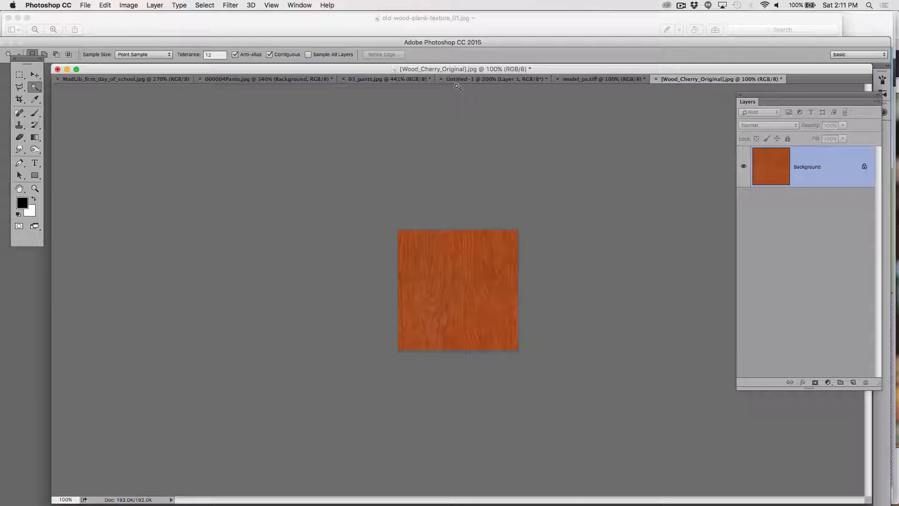
# - Convert the cherry wood image's locked Background into a regular layer, keeping the default name
pyautogui.moveTo(448, 68); pyautogui.dragTo(440, 69)
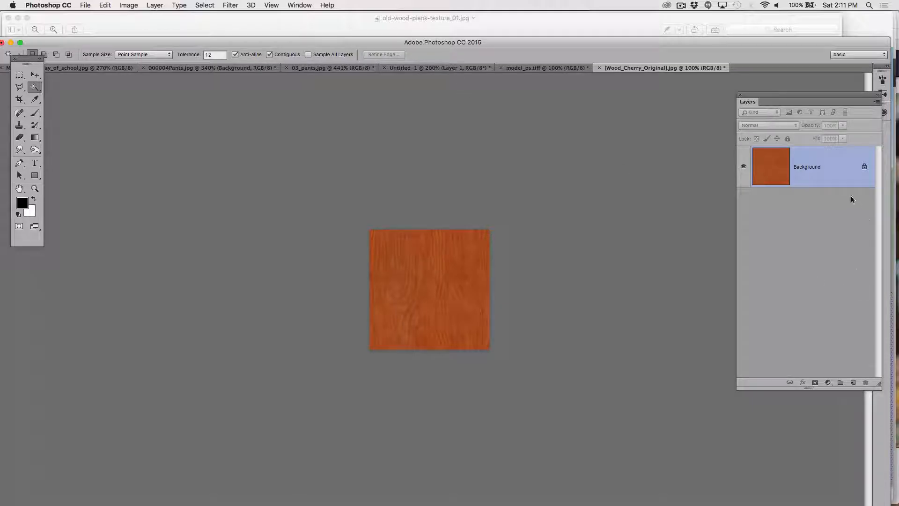
pyautogui.doubleClick(839, 167)
pyautogui.press('Return')
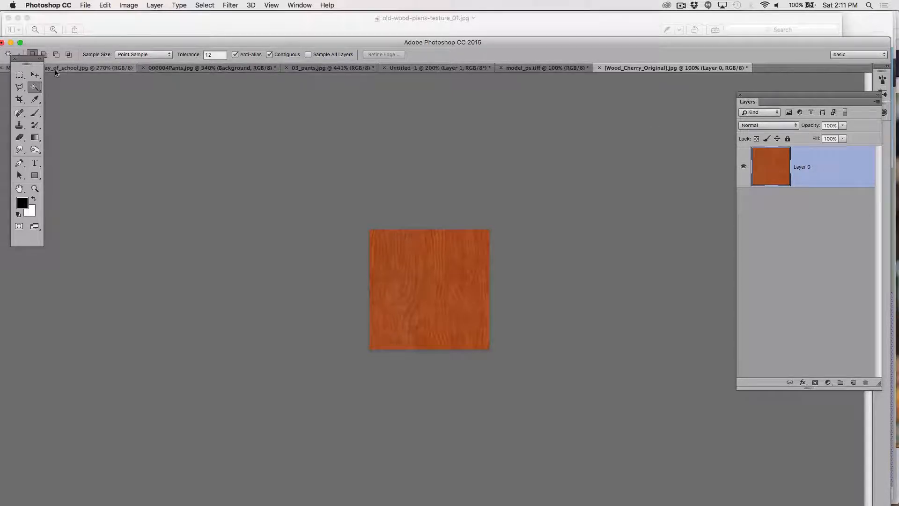
# - Select the entire cherry wood texture with the Rectangular Marquee and define it as a pattern named cherry_wood.jpg
pyautogui.moveTo(20, 75); pyautogui.dragTo(70, 75)
pyautogui.moveTo(369, 229); pyautogui.dragTo(546, 408)
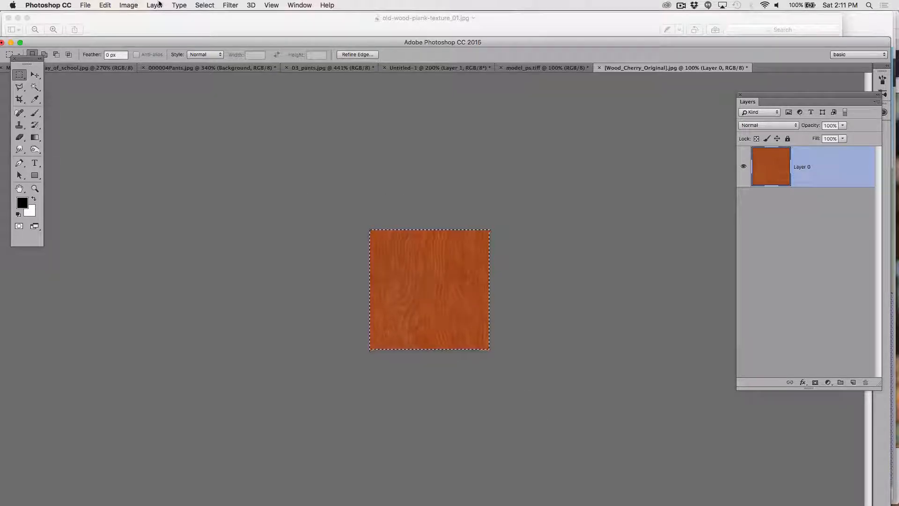
pyautogui.click(204, 5)
pyautogui.moveTo(136, 4)
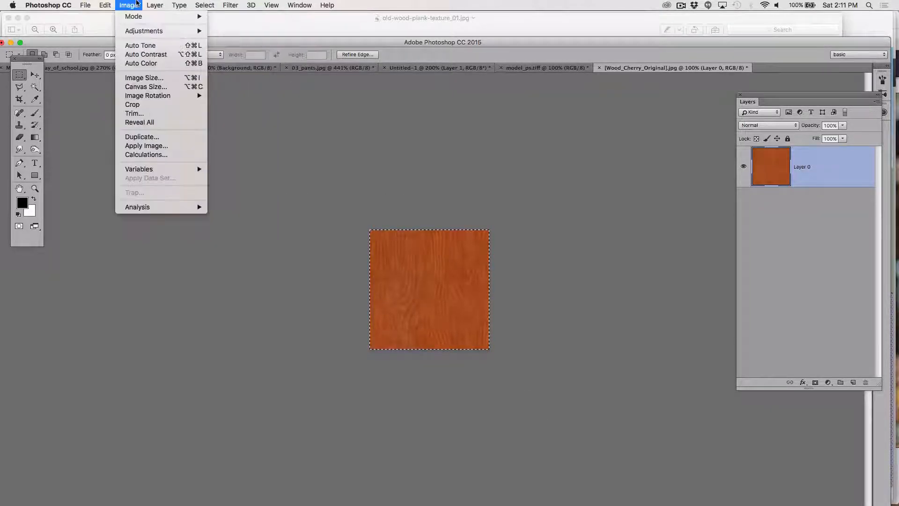
pyautogui.moveTo(106, 4)
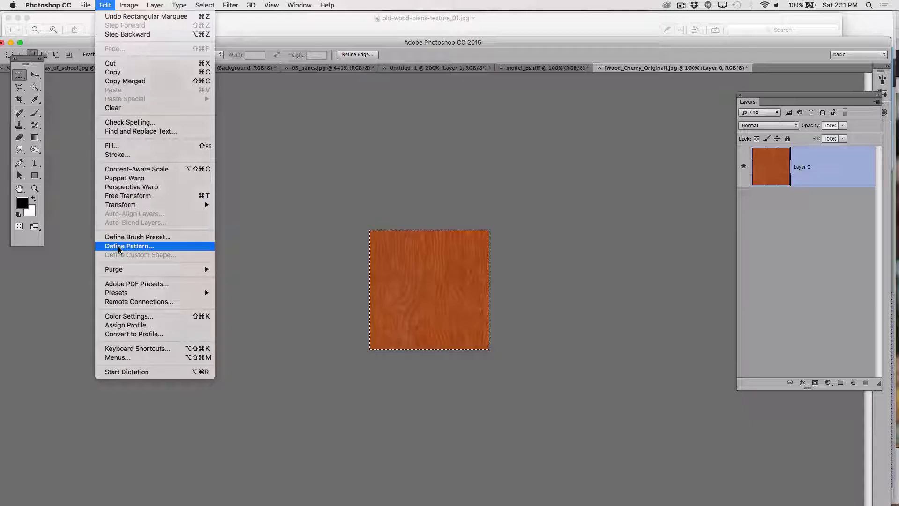
pyautogui.click(119, 248)
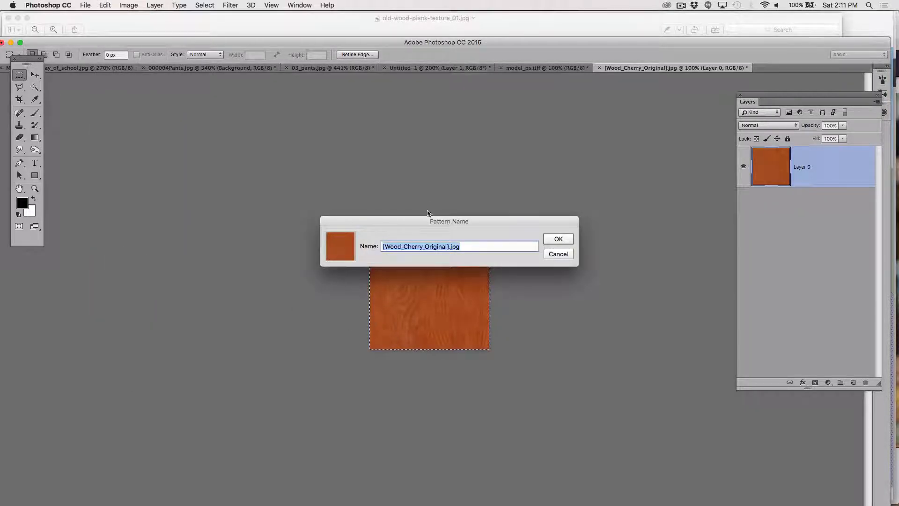
pyautogui.click(447, 246)
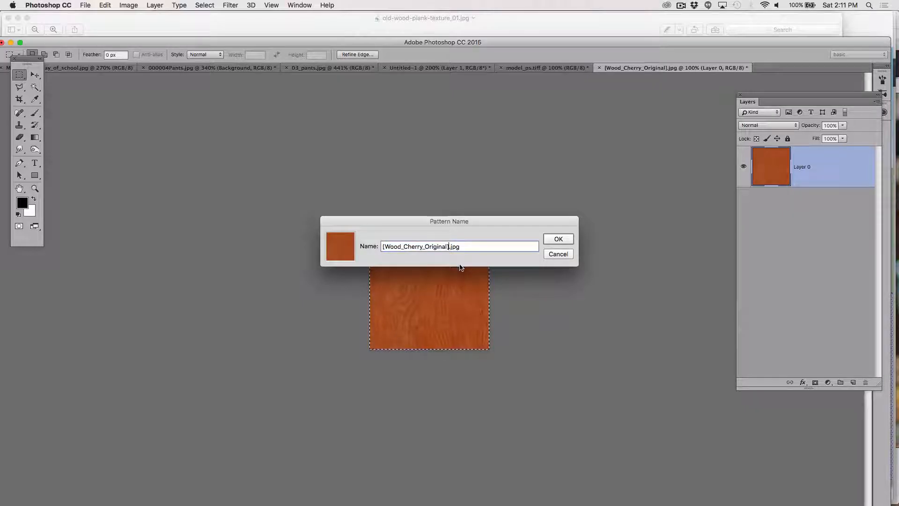
pyautogui.press('BackSpace')
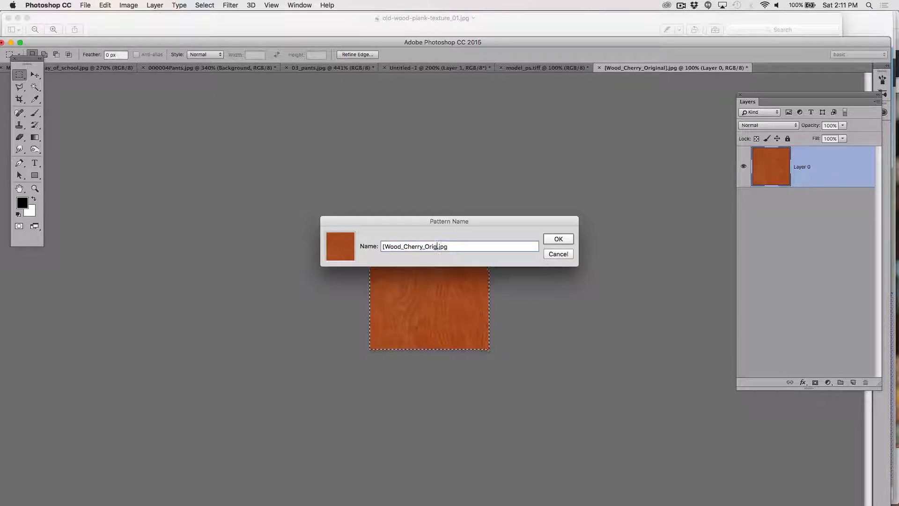
pyautogui.press('BackSpace')
pyautogui.press('BackSpace')
pyautogui.press('BackSpace')
pyautogui.press('BackSpace')
pyautogui.press('BackSpace')
pyautogui.press('BackSpace')
pyautogui.press('BackSpace')
pyautogui.press('BackSpace')
pyautogui.press('BackSpace')
pyautogui.press('BackSpace')
pyautogui.press('BackSpace')
pyautogui.press('BackSpace')
pyautogui.press('BackSpace')
pyautogui.press('BackSpace')
pyautogui.press('BackSpace')
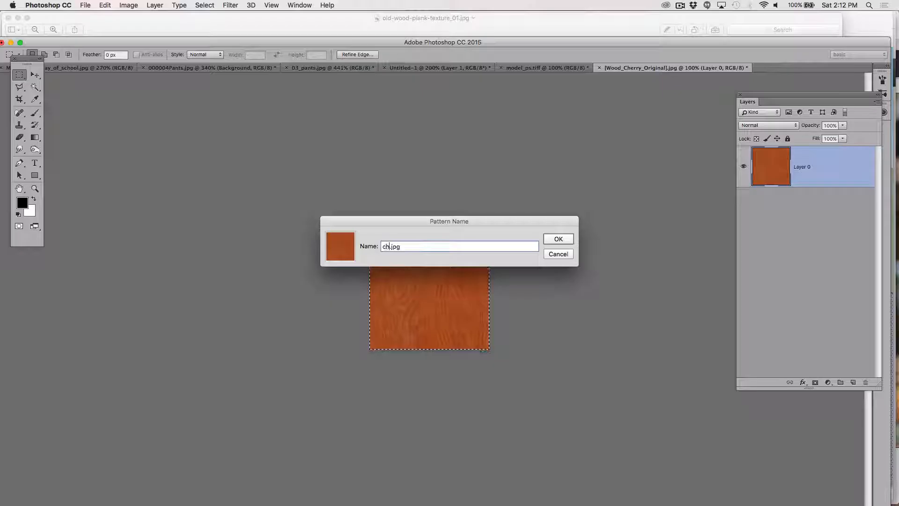
pyautogui.write('erry_wood')
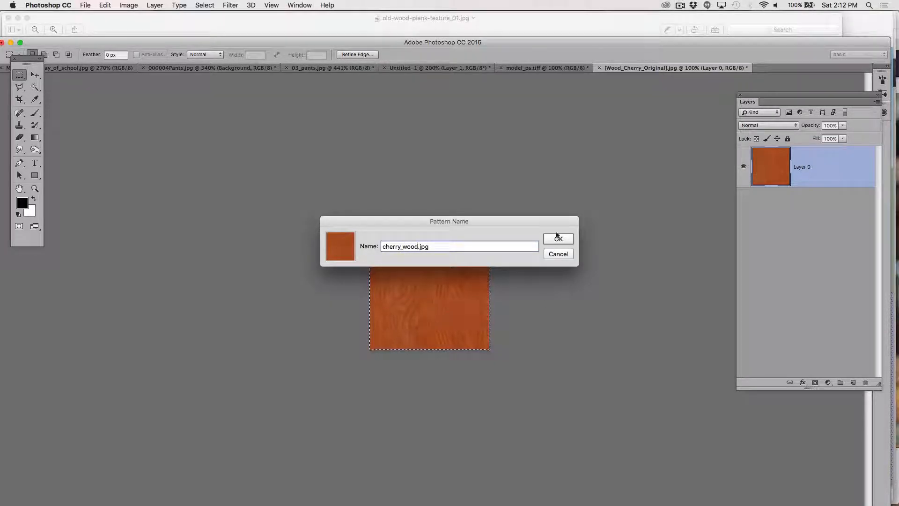
pyautogui.click(558, 240)
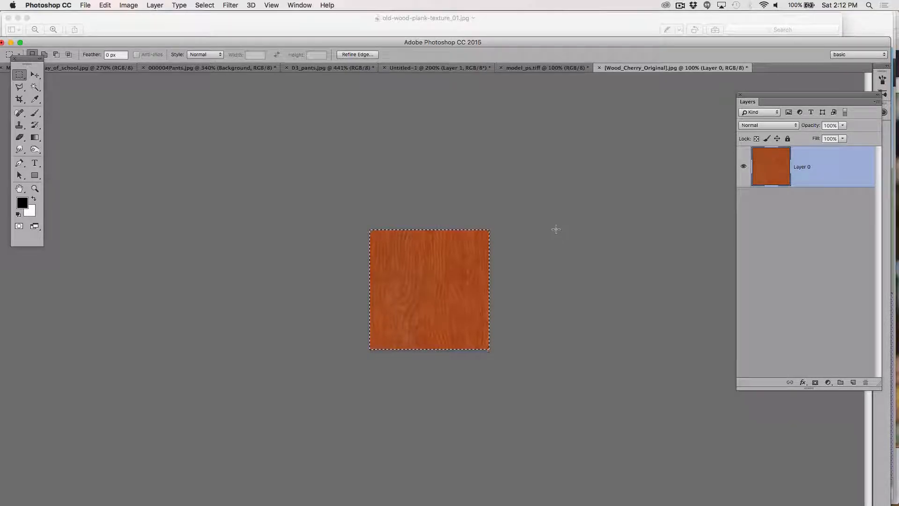
# - Close [Wood_Cherry_Original].jpg without saving its changes and return to model_ps.tiff
pyautogui.press('super+w')
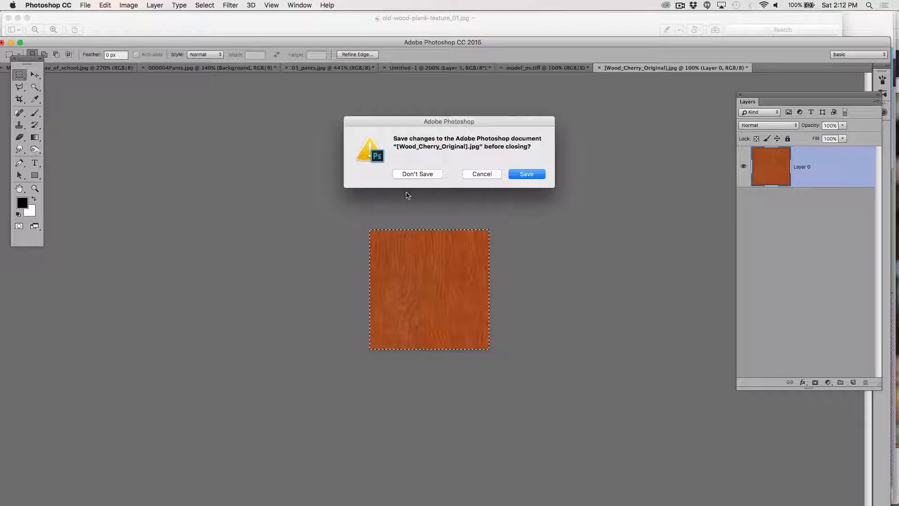
pyautogui.press('super+d')
pyautogui.scroll(-3, 409, 193)
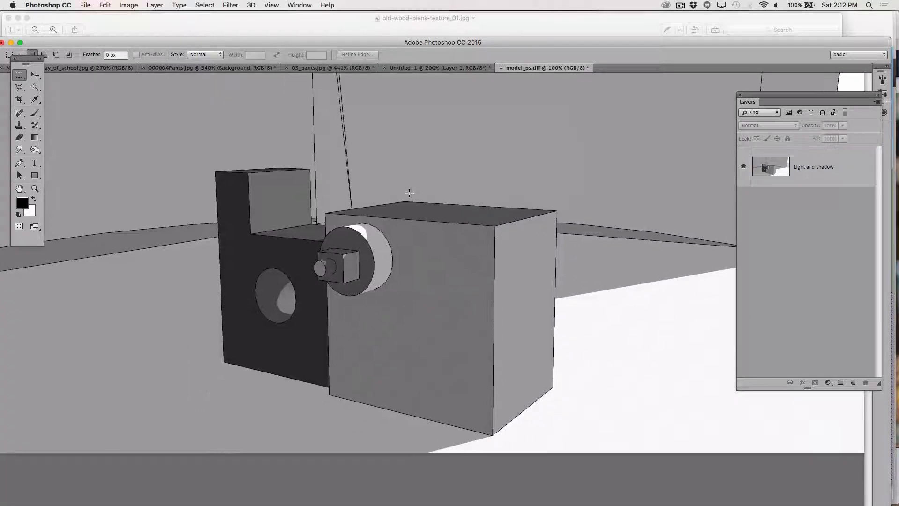
pyautogui.scroll(-2, 410, 193)
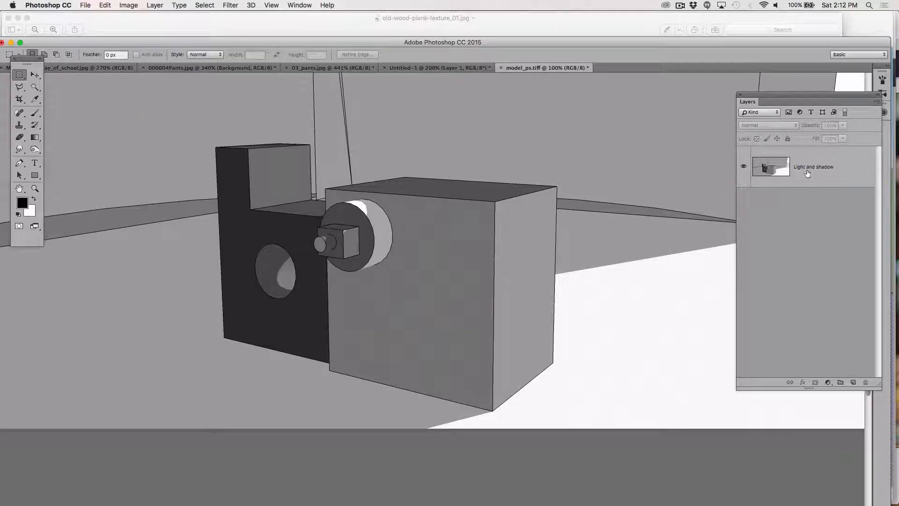
# - Add a new blank layer above the "Light and shadow" layer and toggle the visibility of "Light and shadow"
pyautogui.click(821, 164)
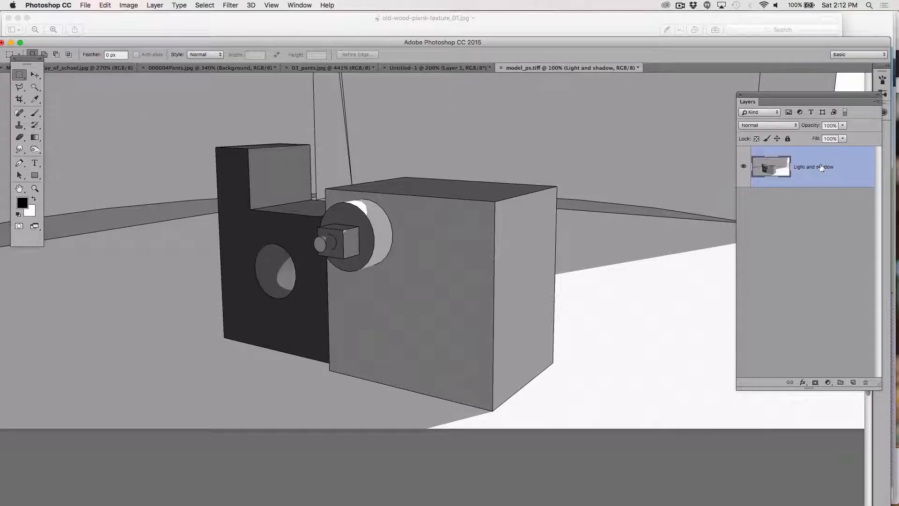
pyautogui.click(853, 382)
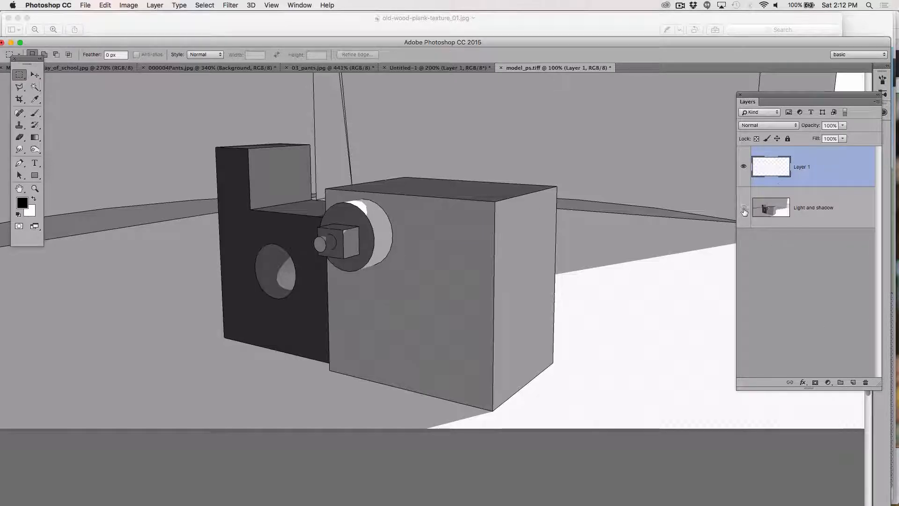
pyautogui.click(745, 209)
pyautogui.press('super+minus')
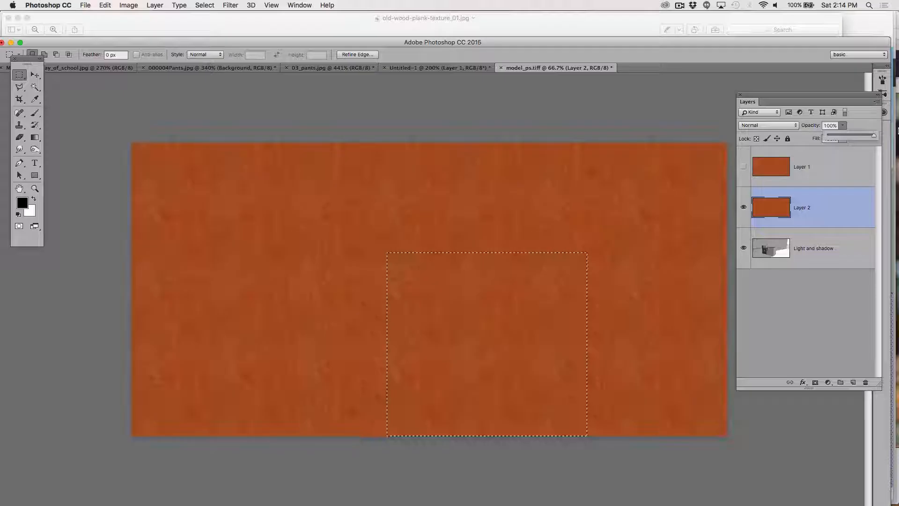
# - Invert the rectangular selection on Layer 2, delete the wood texture outside the rectangle and deselect
pyautogui.click(204, 5)
pyautogui.click(213, 44)
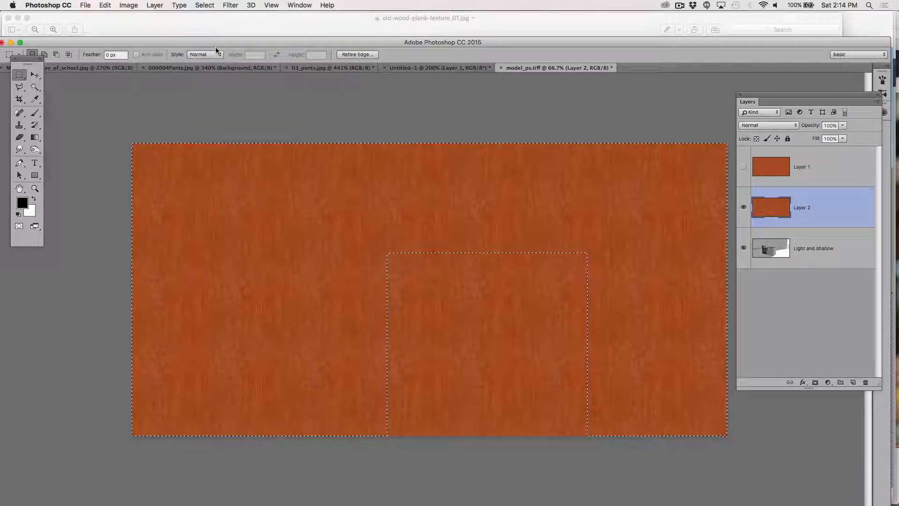
pyautogui.press('Delete')
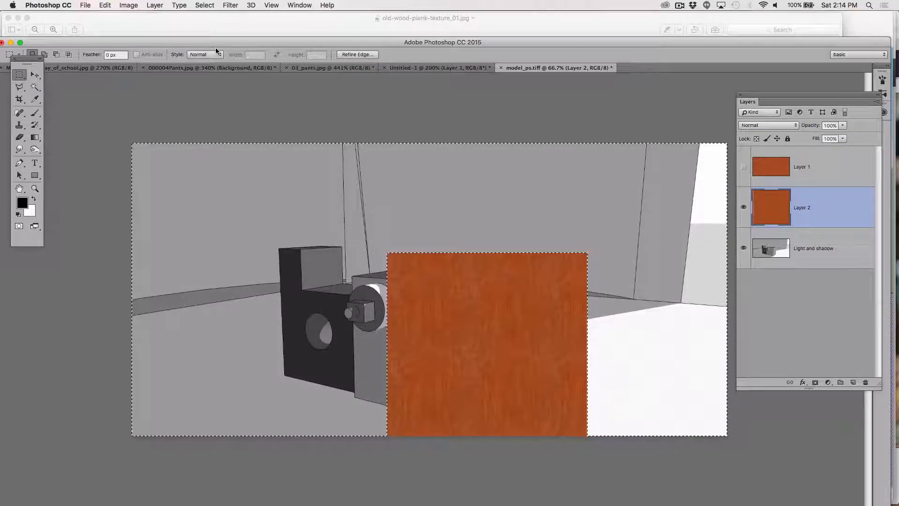
pyautogui.press('super+d')
# - Set Layer 2's opacity to 74% and examine the wood grain's scale against the cube underneath
pyautogui.click(843, 125)
pyautogui.moveTo(829, 139); pyautogui.dragTo(833, 136)
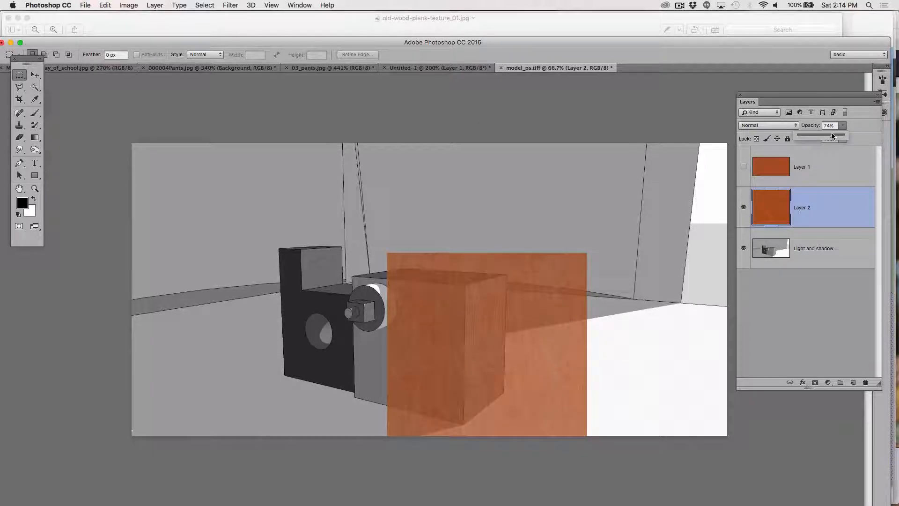
pyautogui.press('super+equal')
pyautogui.press('super+equal')
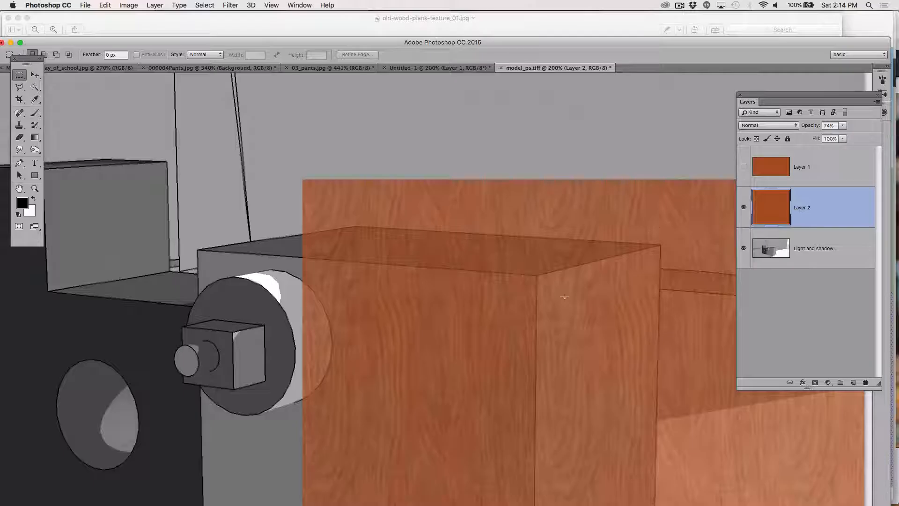
pyautogui.scroll(-10, 565, 296)
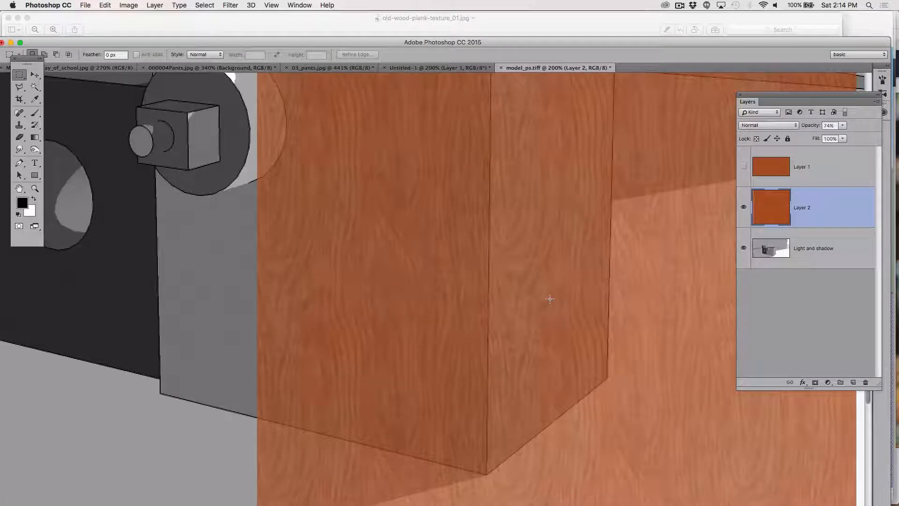
pyautogui.press('super+minus')
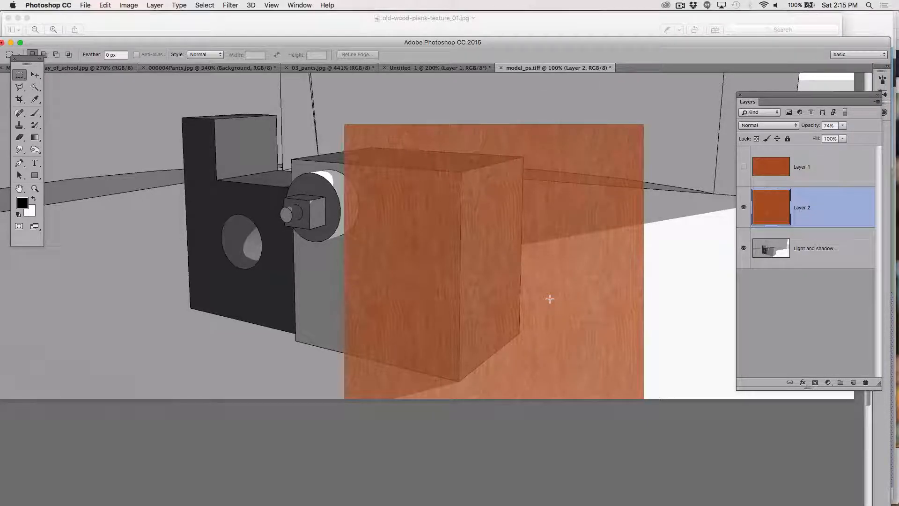
pyautogui.scroll(-3, 549, 298)
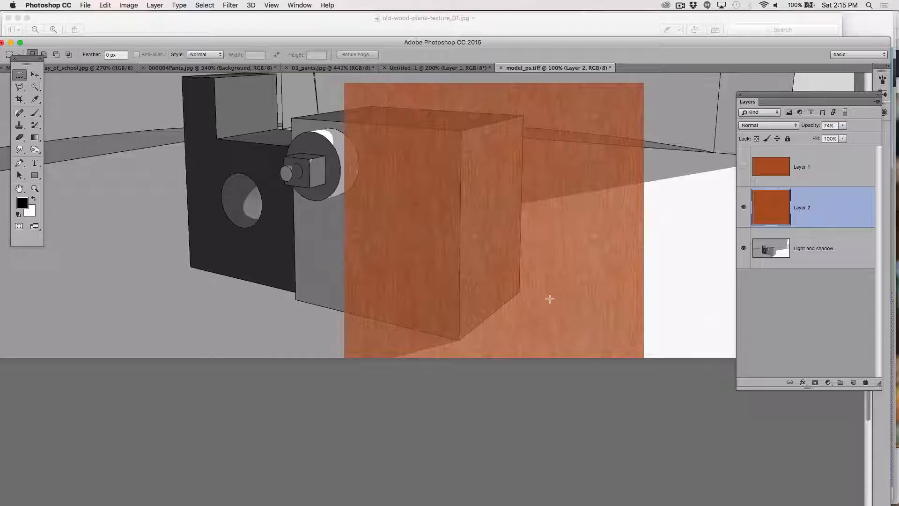
pyautogui.scroll(3, 550, 298)
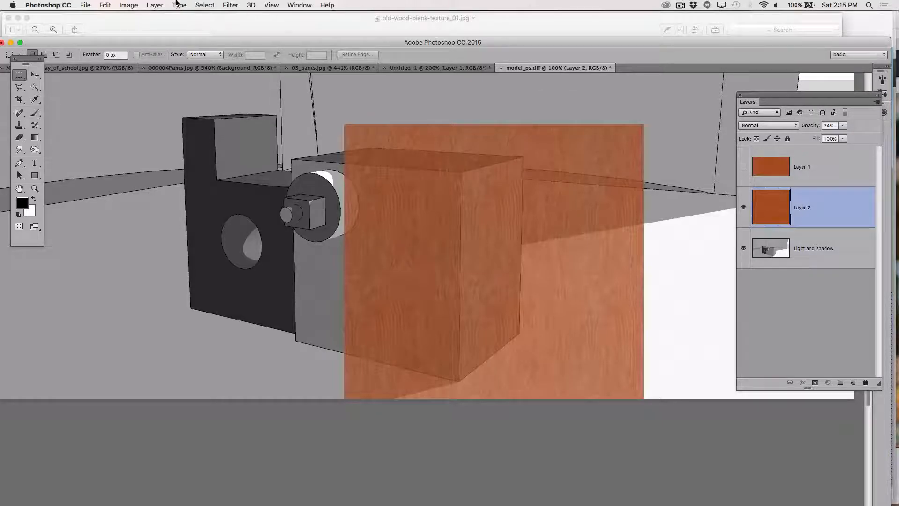
# - Select the whole canvas and scale Layer 2's wood texture down to a smaller rectangle around the cube's narrow side face
pyautogui.press('super+a')
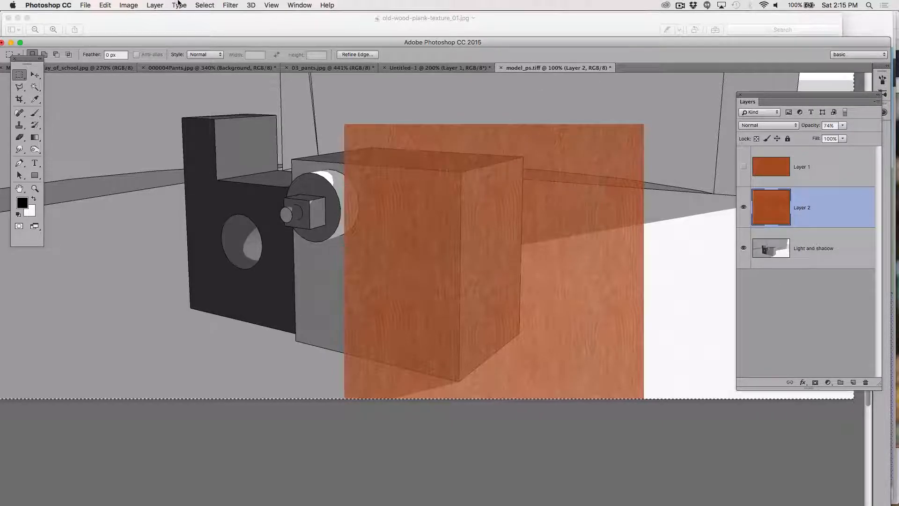
pyautogui.click(105, 5)
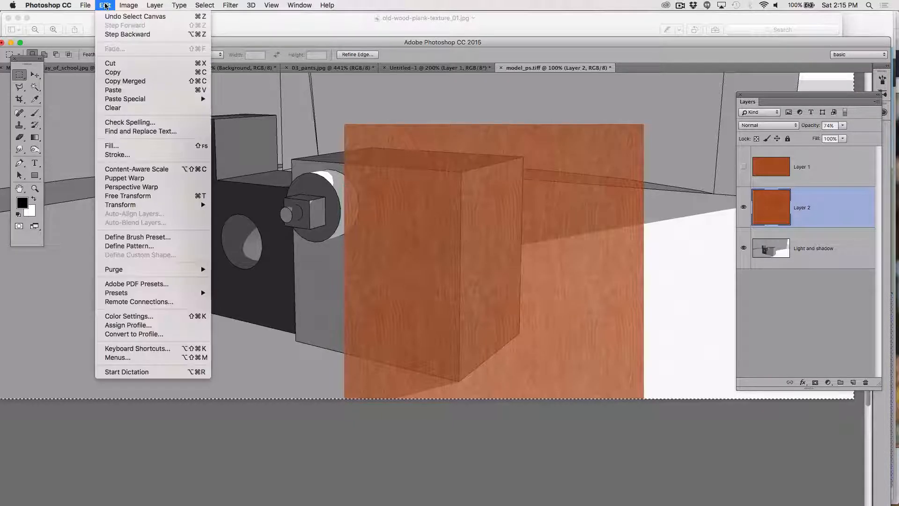
pyautogui.moveTo(128, 206)
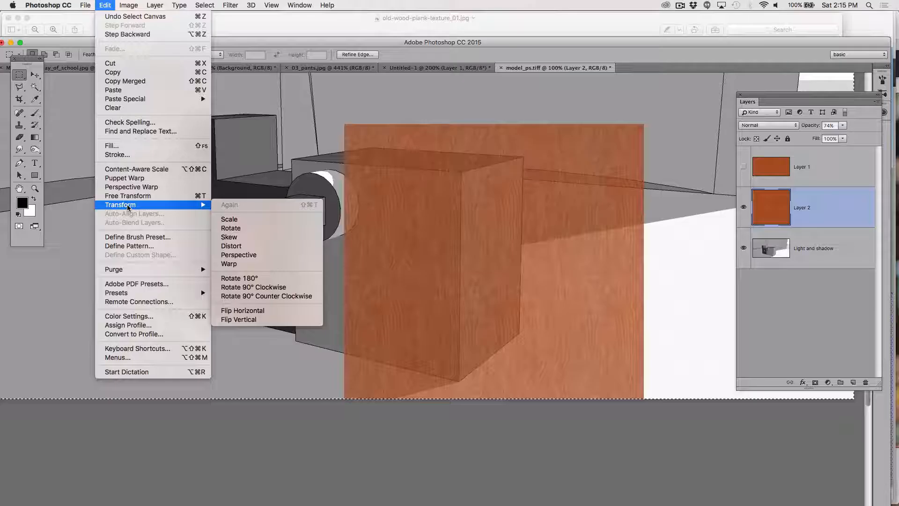
pyautogui.click(229, 219)
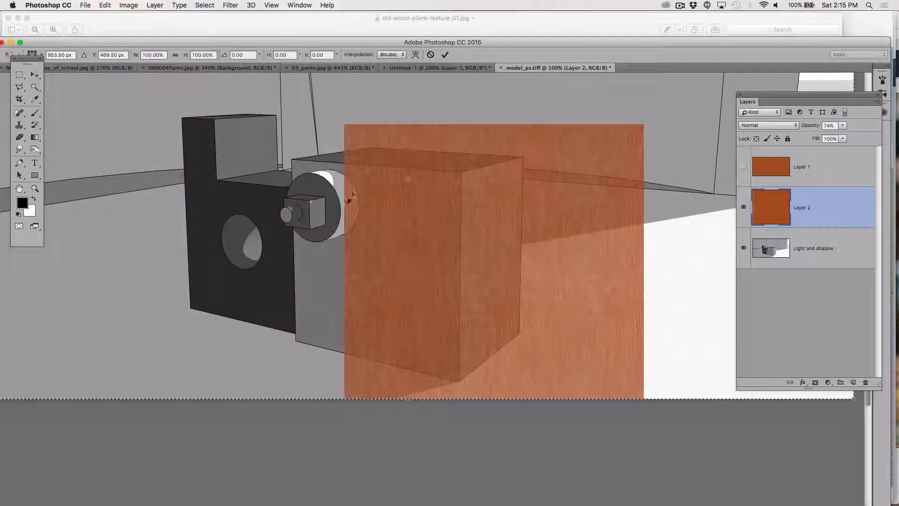
pyautogui.scroll(-3, 352, 193)
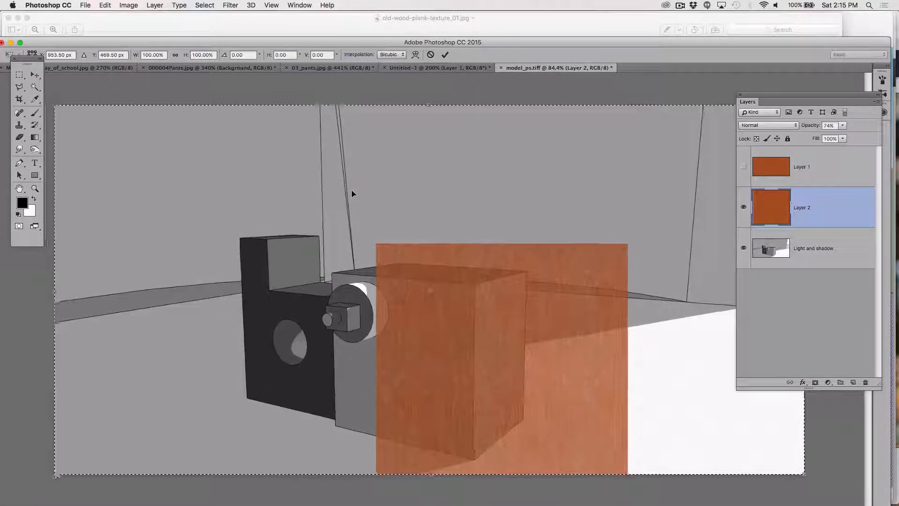
pyautogui.scroll(1, 355, 190)
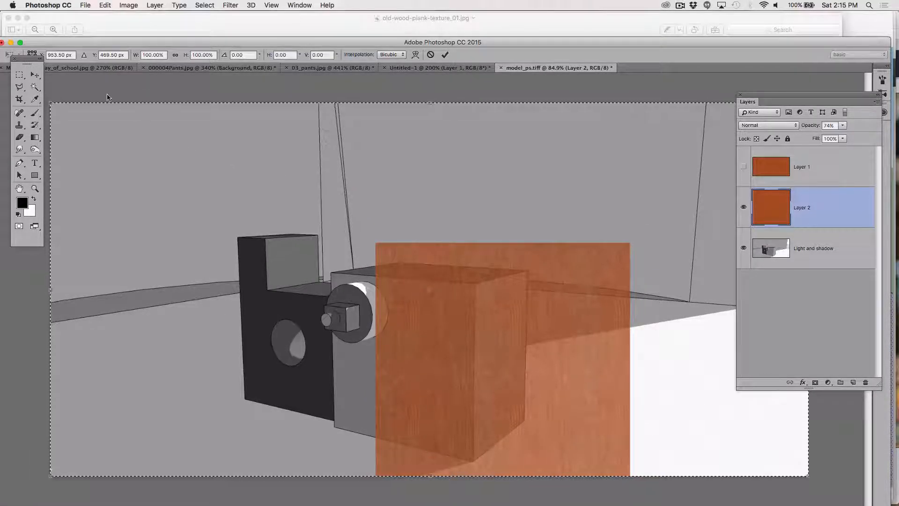
pyautogui.moveTo(50, 102); pyautogui.dragTo(202, 146)
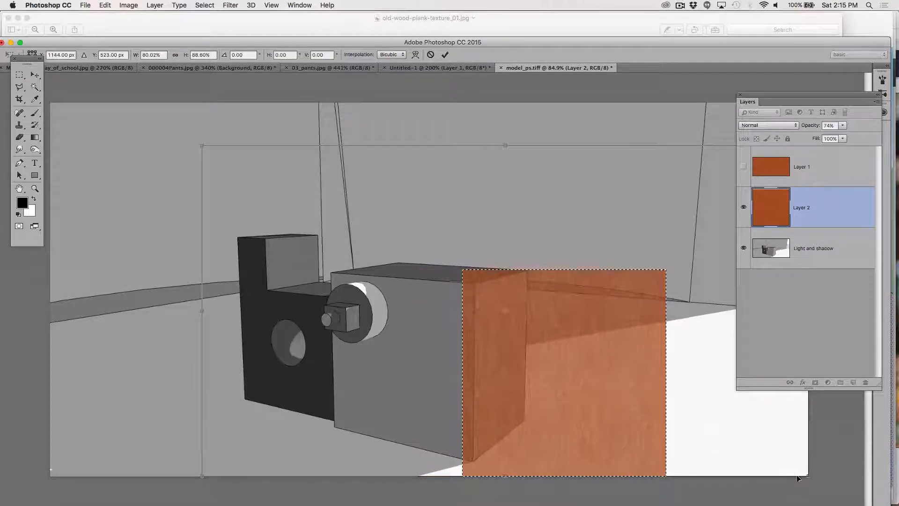
pyautogui.moveTo(806, 476); pyautogui.dragTo(704, 464)
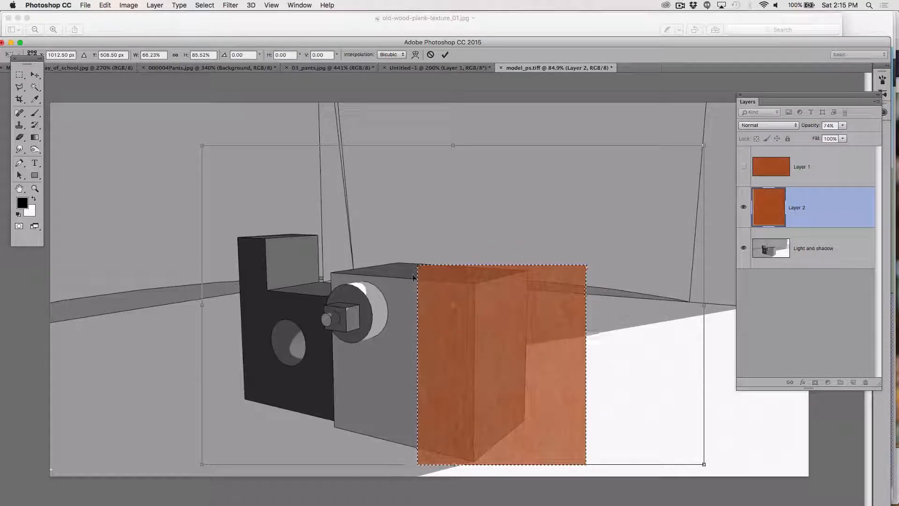
pyautogui.moveTo(202, 146); pyautogui.dragTo(248, 152)
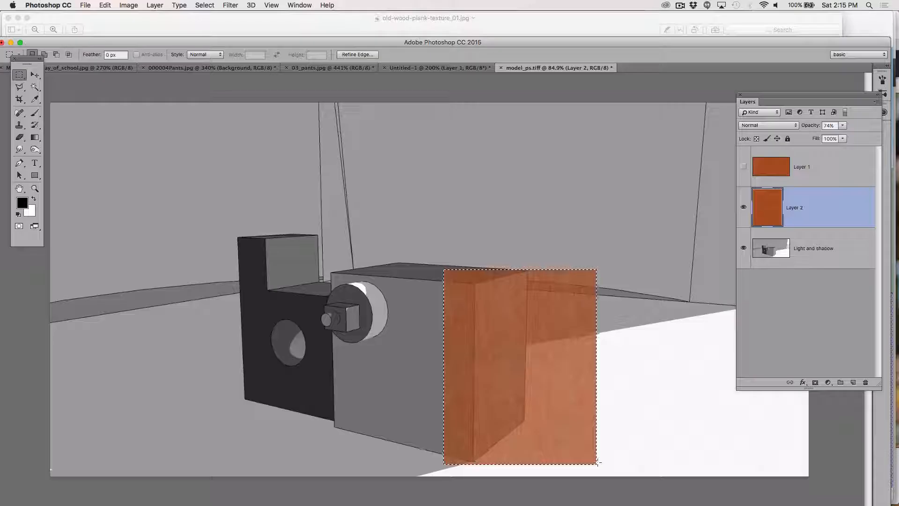
# - Examine the scaled wood grain up close along the edges of the cube's narrow side face
pyautogui.press('super+plus')
pyautogui.press('super+plus')
pyautogui.press('super+plus')
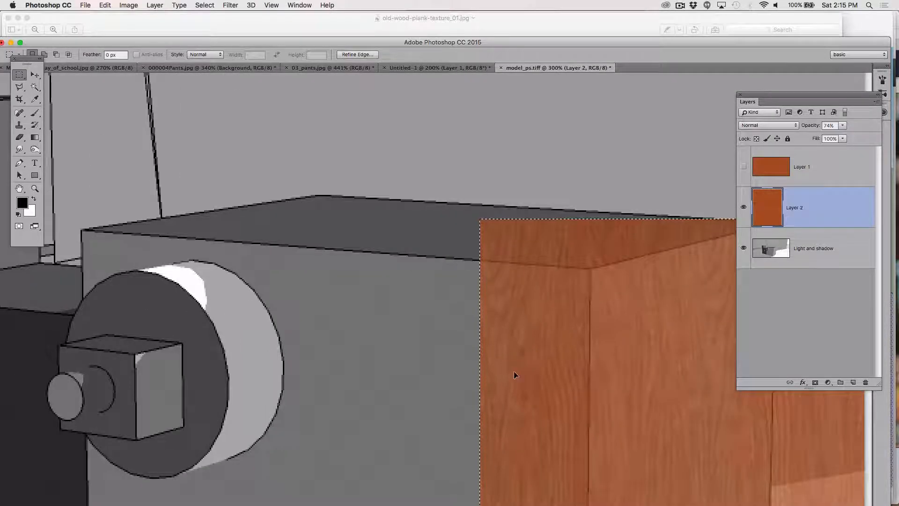
pyautogui.hscroll(10, 511, 361)
pyautogui.scroll(-10, 512, 361)
pyautogui.scroll(-10, 510, 359)
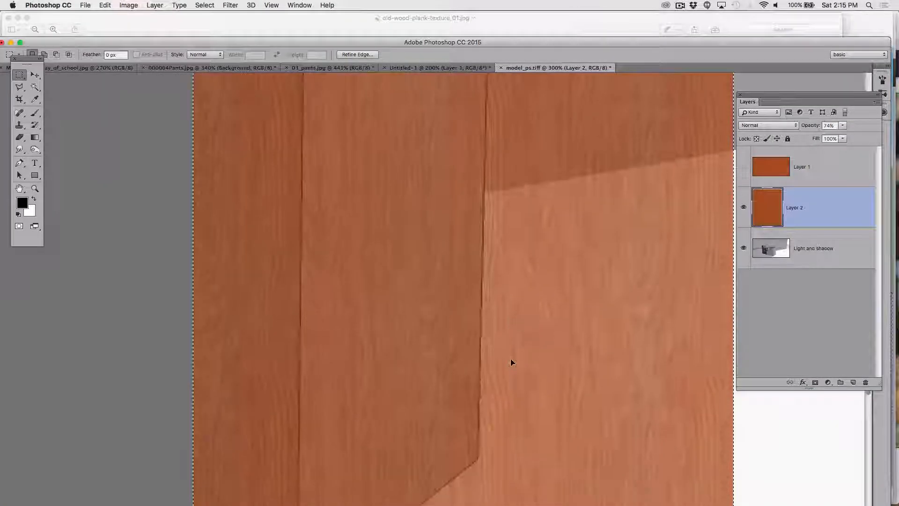
pyautogui.scroll(6, 510, 359)
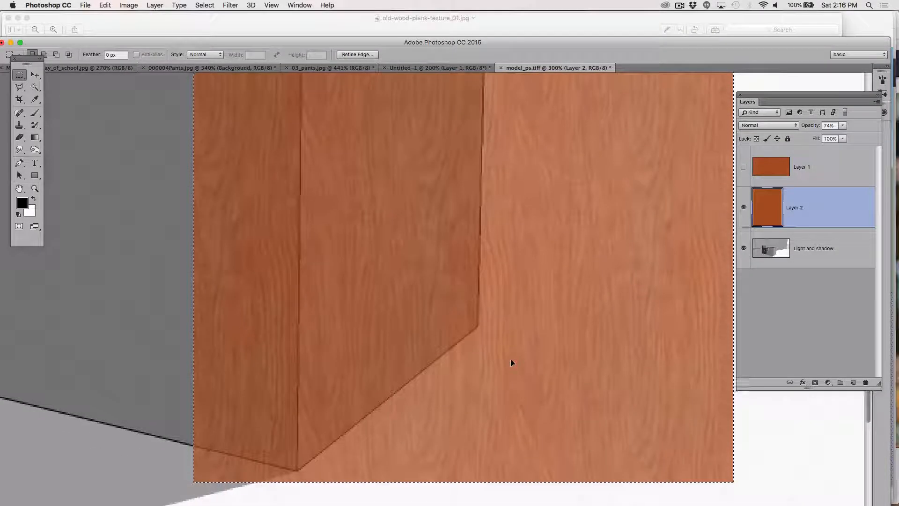
pyautogui.scroll(-5, 510, 359)
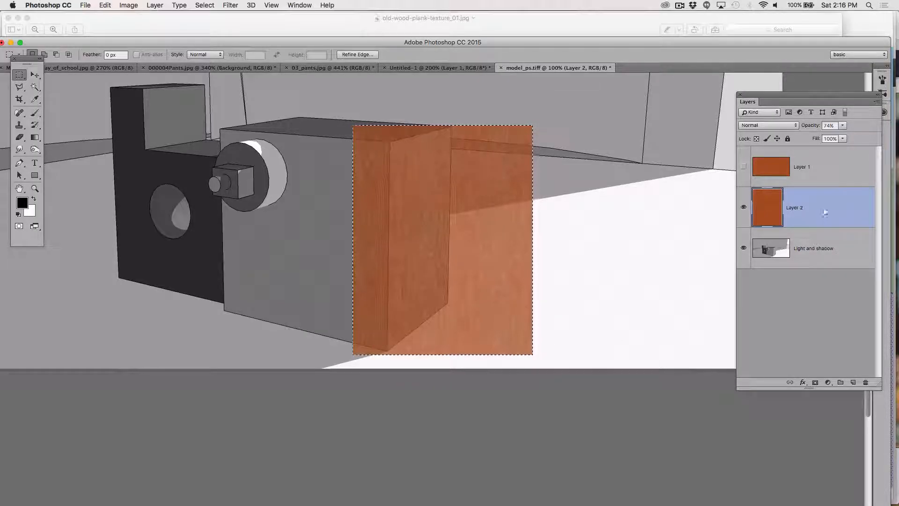
# - Set Layer 2's opacity to 100% and deselect the wood texture
pyautogui.click(843, 125)
pyautogui.moveTo(843, 136); pyautogui.dragTo(866, 135)
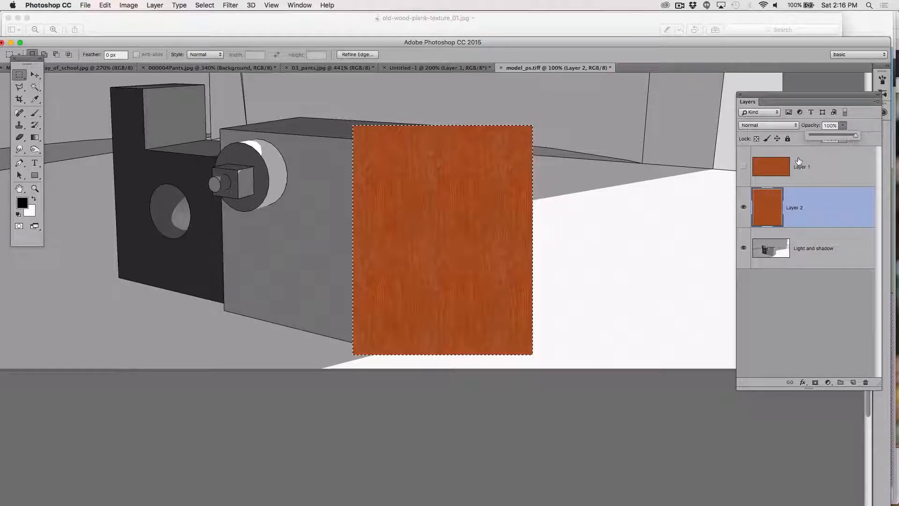
pyautogui.press('super+d')
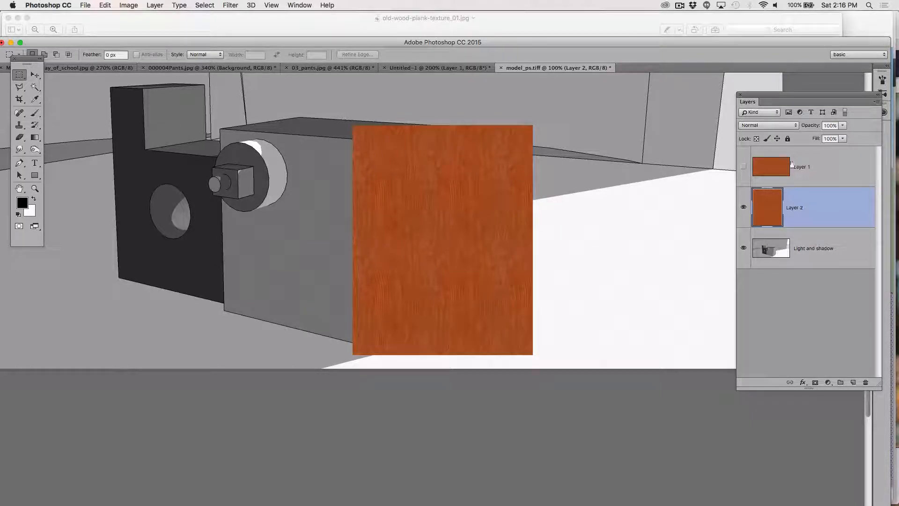
# - Hide Layer 2, select the cube's narrow side face on "Light and shadow" with the Magic Wand, and show and activate Layer 2
pyautogui.click(744, 208)
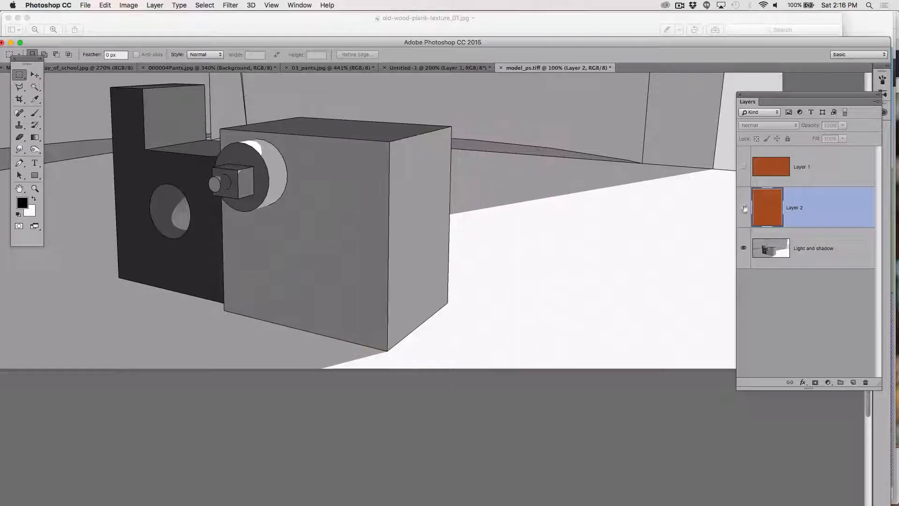
pyautogui.click(811, 252)
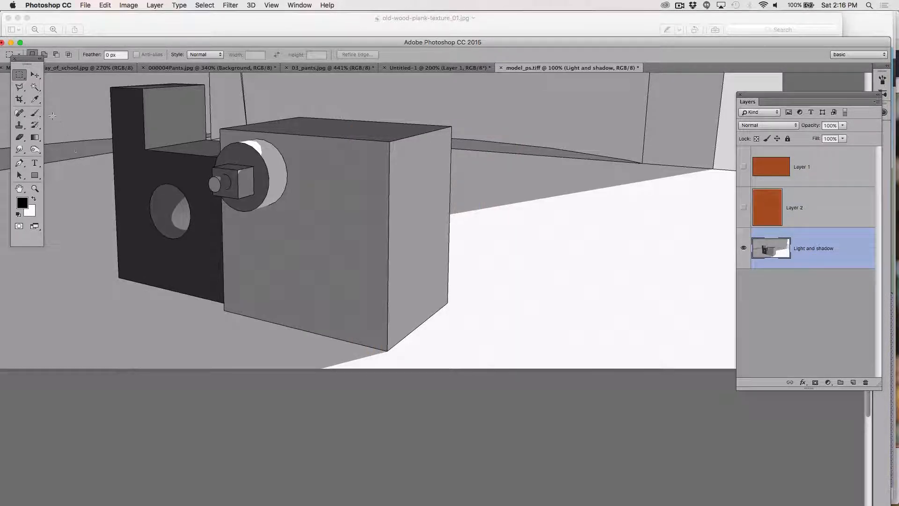
pyautogui.click(35, 89)
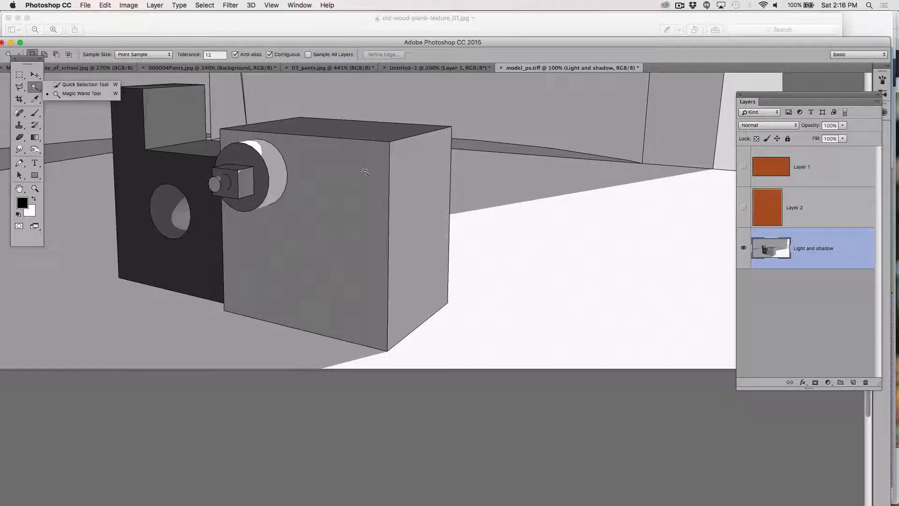
pyautogui.click(412, 209)
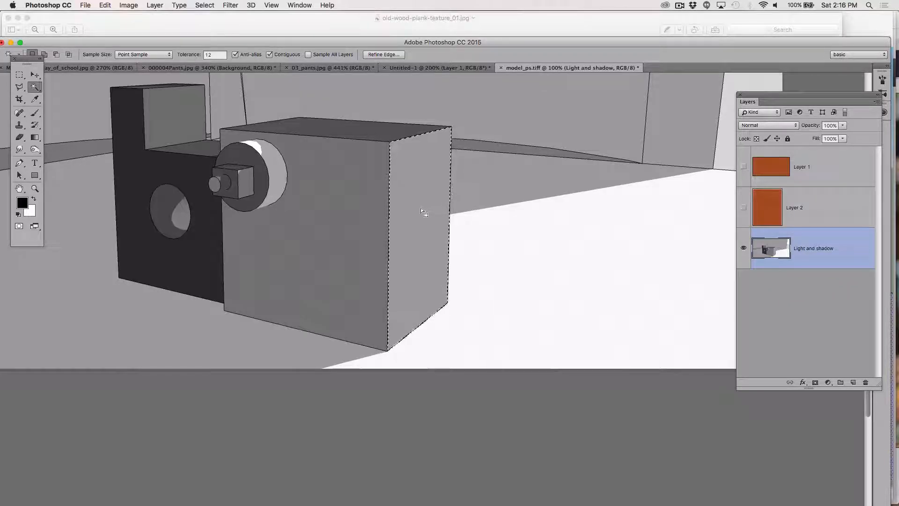
pyautogui.click(744, 208)
pyautogui.click(805, 209)
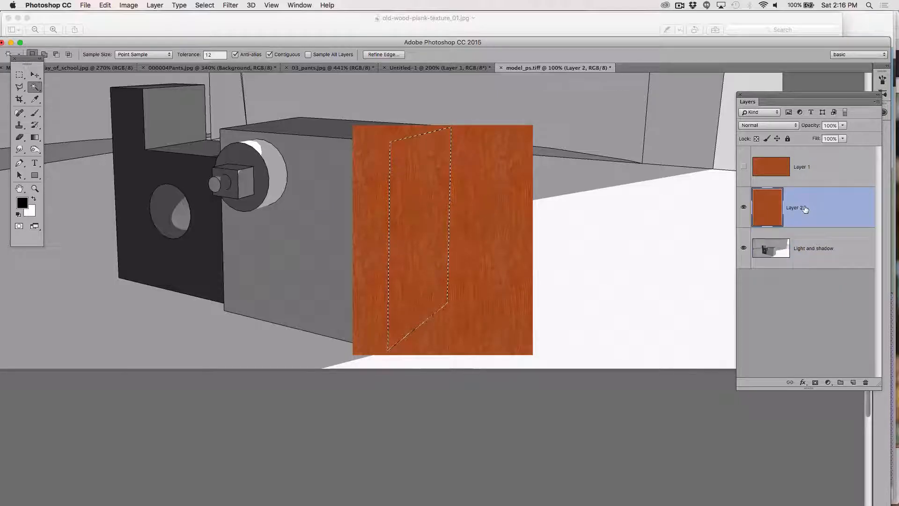
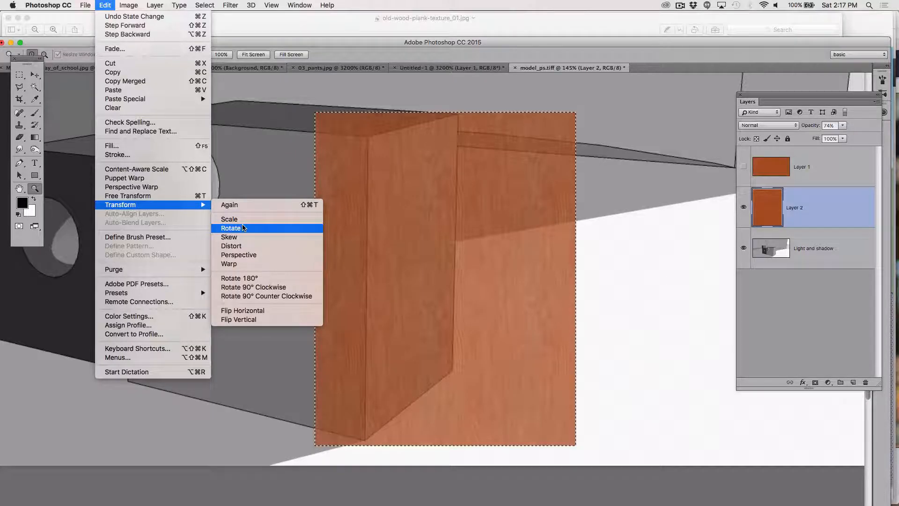
# - Distort Layer 2's wood texture by moving its two lower corners so the lower edge follows the slanted base of the cube's narrow side face
pyautogui.click(231, 246)
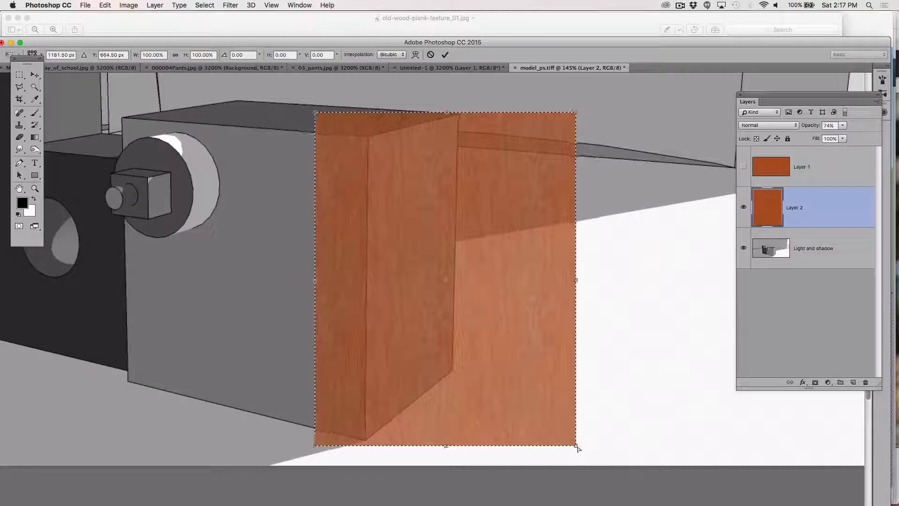
pyautogui.moveTo(577, 447); pyautogui.dragTo(471, 362)
pyautogui.press('Return')
pyautogui.scroll(-3, 471, 362)
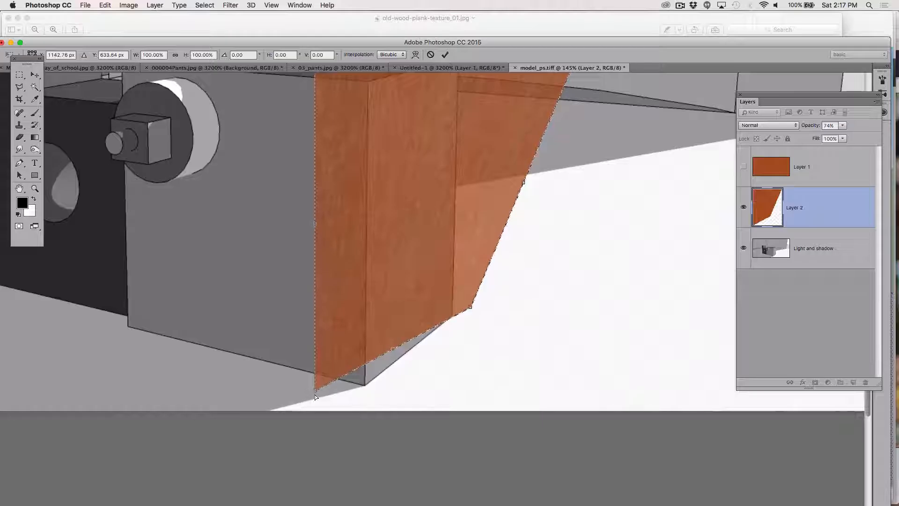
pyautogui.moveTo(315, 396); pyautogui.dragTo(328, 418)
pyautogui.scroll(5, 551, 375)
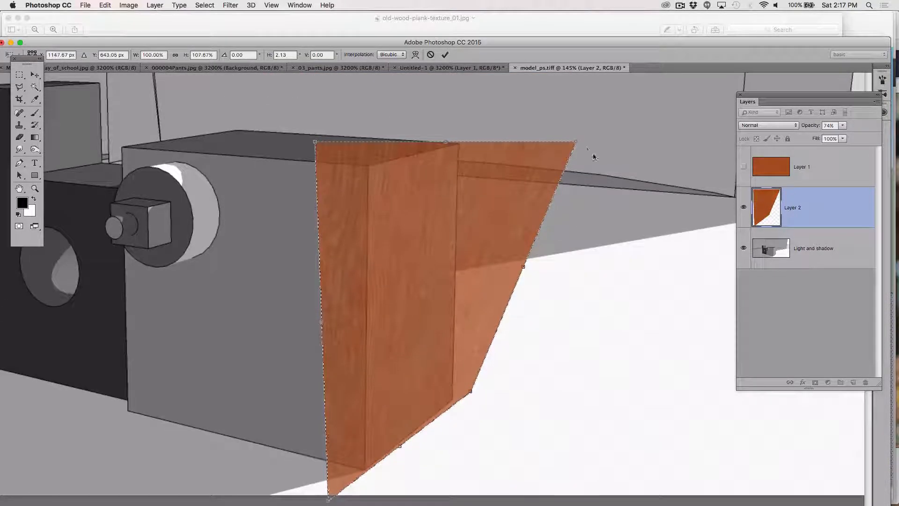
# - Move the texture's two upper corners to match the side face's perspective, slightly overlapping its edges, and apply the distortion
pyautogui.moveTo(575, 142); pyautogui.dragTo(481, 148)
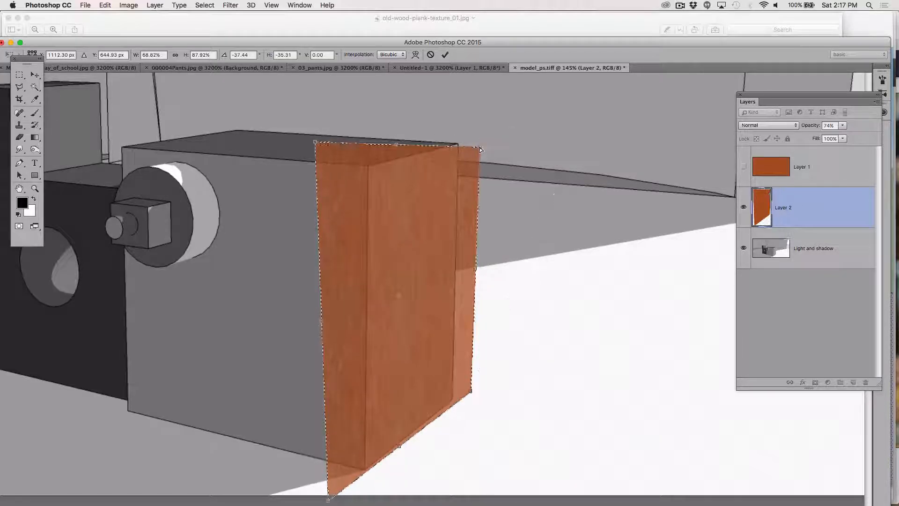
pyautogui.moveTo(315, 142); pyautogui.dragTo(321, 172)
pyautogui.moveTo(479, 149); pyautogui.dragTo(476, 135)
pyautogui.press('Return')
pyautogui.press('z')
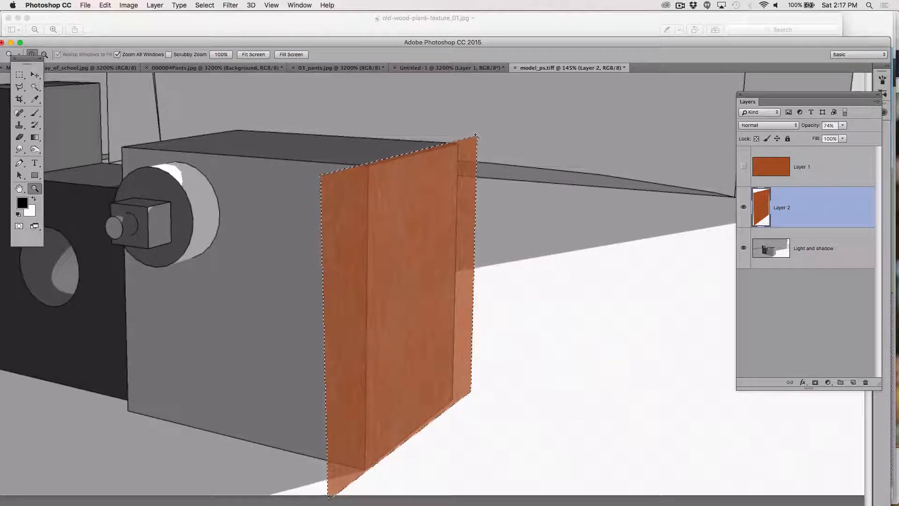
# - Deselect the distorted wood texture and set Layer 2's opacity to 100%
pyautogui.press('super+d')
pyautogui.click(844, 139)
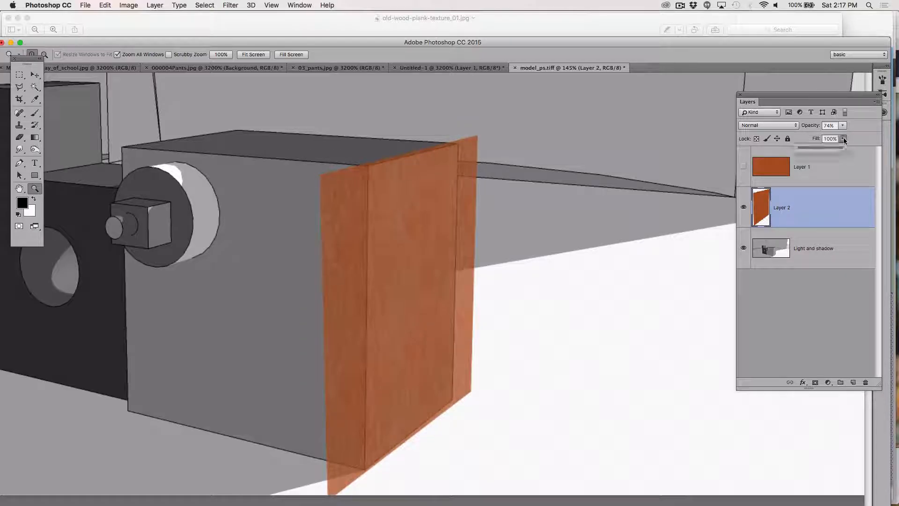
pyautogui.click(808, 216)
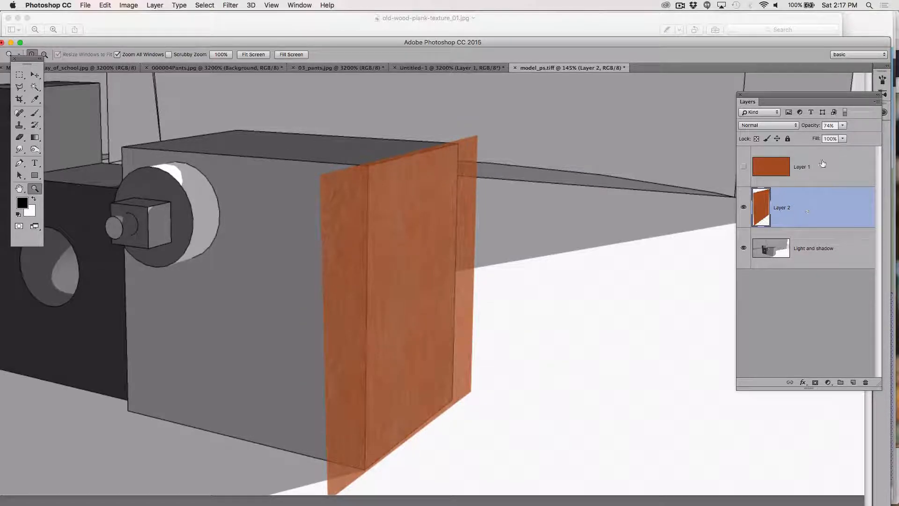
pyautogui.click(843, 126)
pyautogui.moveTo(849, 139); pyautogui.dragTo(858, 136)
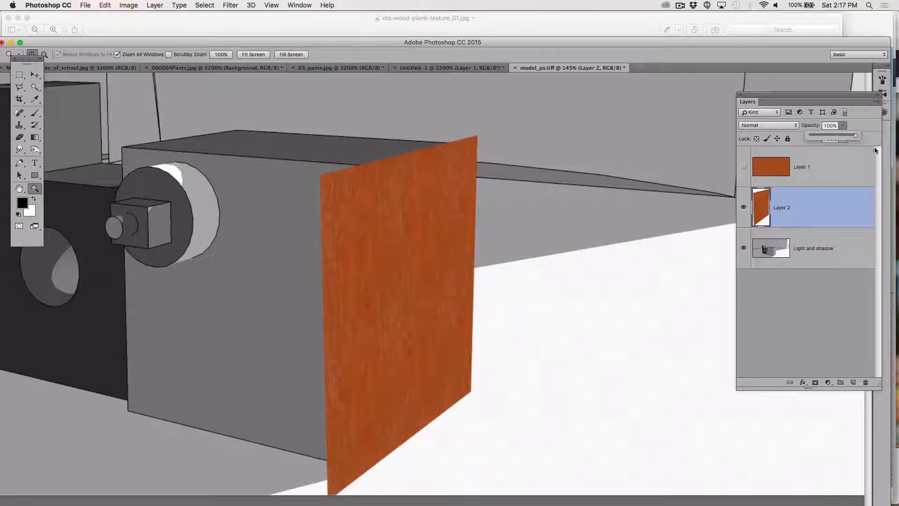
pyautogui.click(812, 213)
# - Mask Layer 2's wood texture to the cube's narrow side face, selected with the Magic Wand on "Light and shadow" while Layer 2 is hidden
pyautogui.click(743, 207)
pyautogui.click(798, 253)
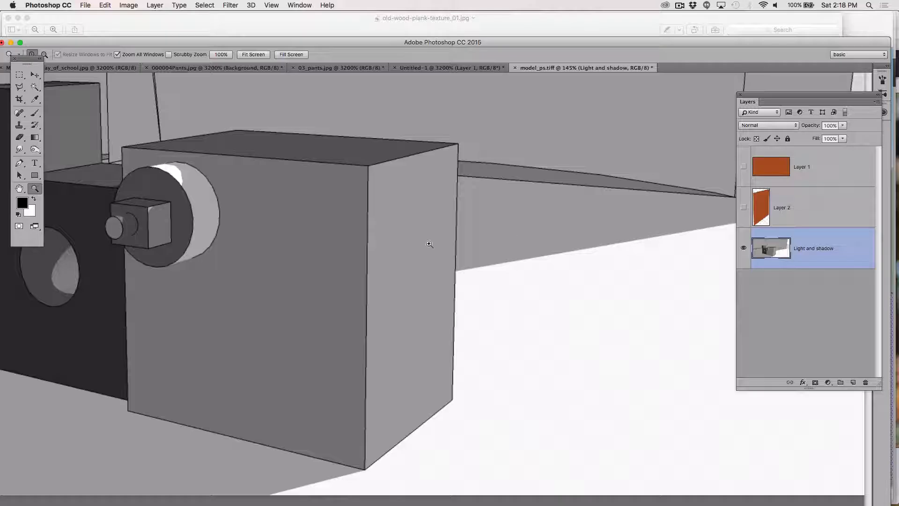
pyautogui.press('w')
pyautogui.click(413, 248)
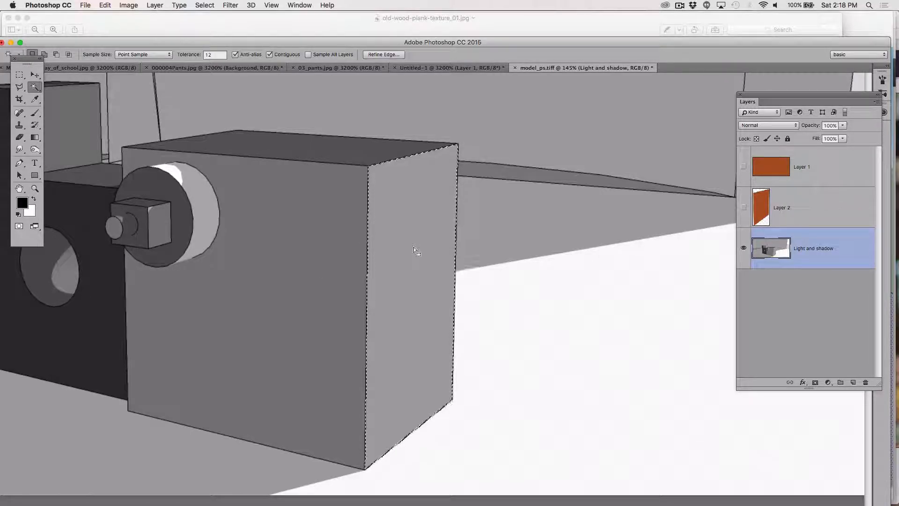
pyautogui.click(744, 207)
pyautogui.click(805, 211)
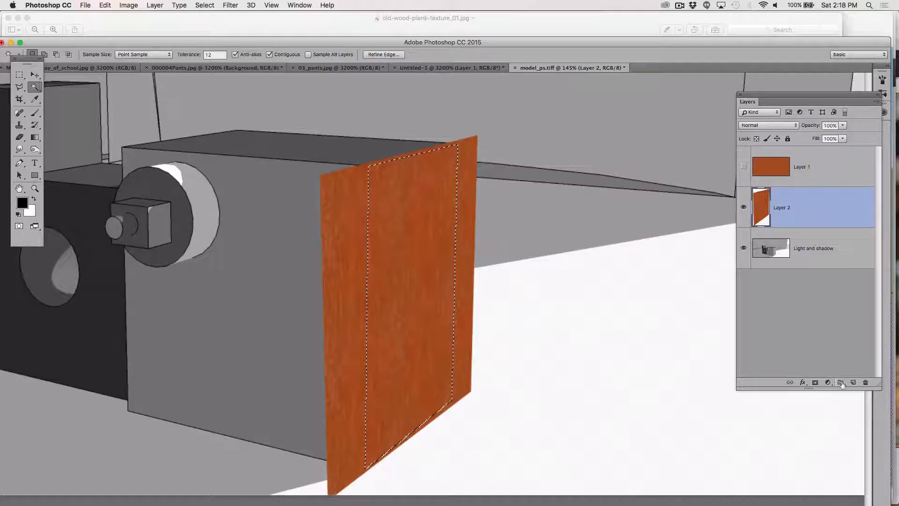
pyautogui.click(815, 383)
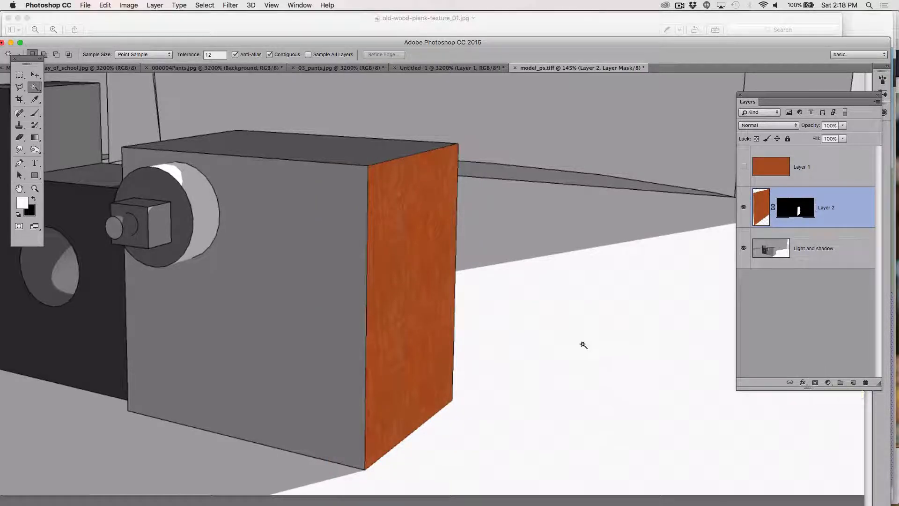
# - Examine the masked wood texture's edges and grain on the cube's side face up close and in the context of the whole model
pyautogui.press('z')
pyautogui.click(430, 277)
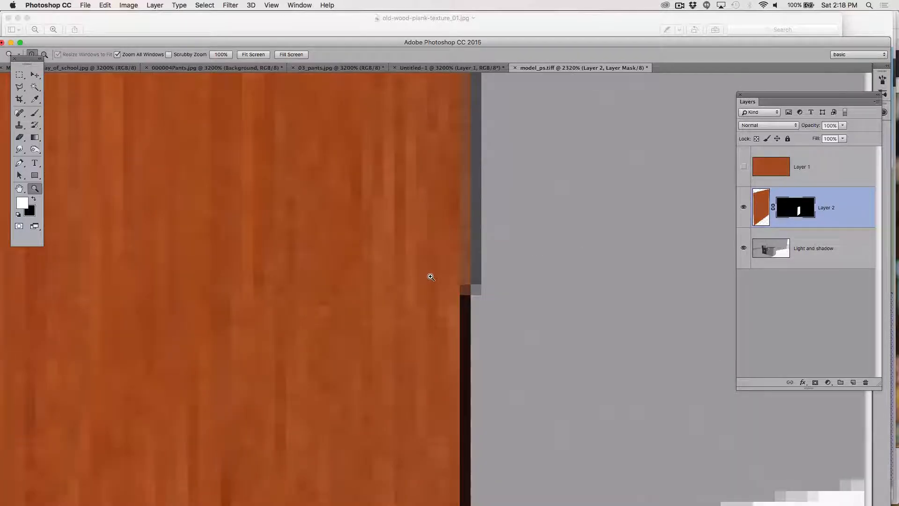
pyautogui.press('super+minus')
pyautogui.press('super+minus')
pyautogui.press('super+minus')
pyautogui.press('super+minus')
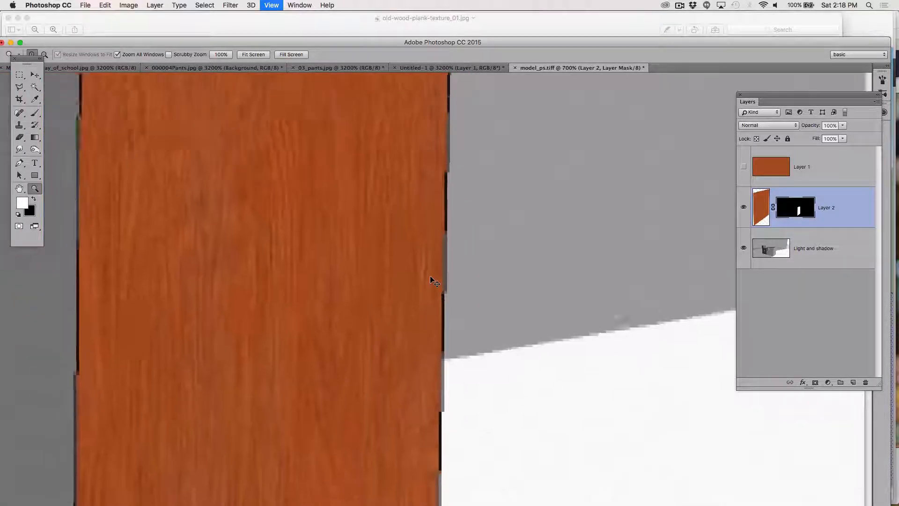
pyautogui.press('super+minus')
pyautogui.press('super+minus')
pyautogui.press('super+minus')
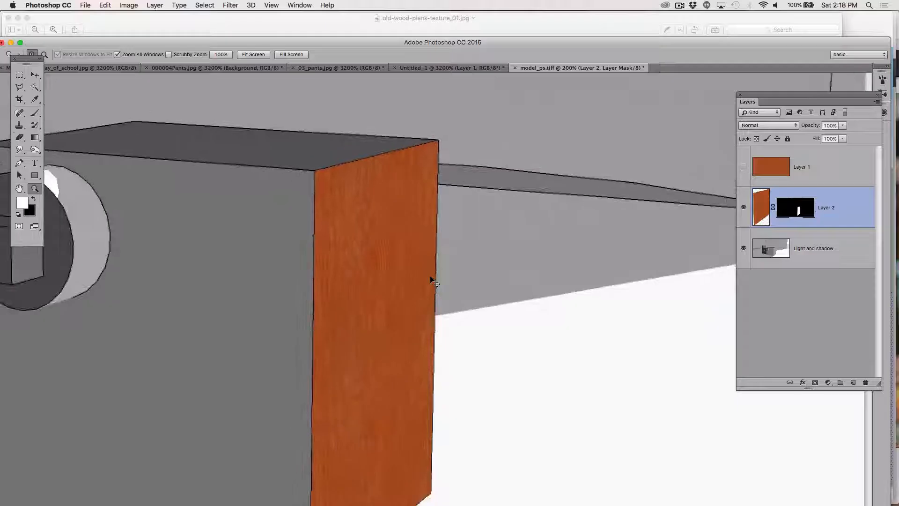
pyautogui.scroll(-5, 430, 277)
pyautogui.scroll(1, 430, 277)
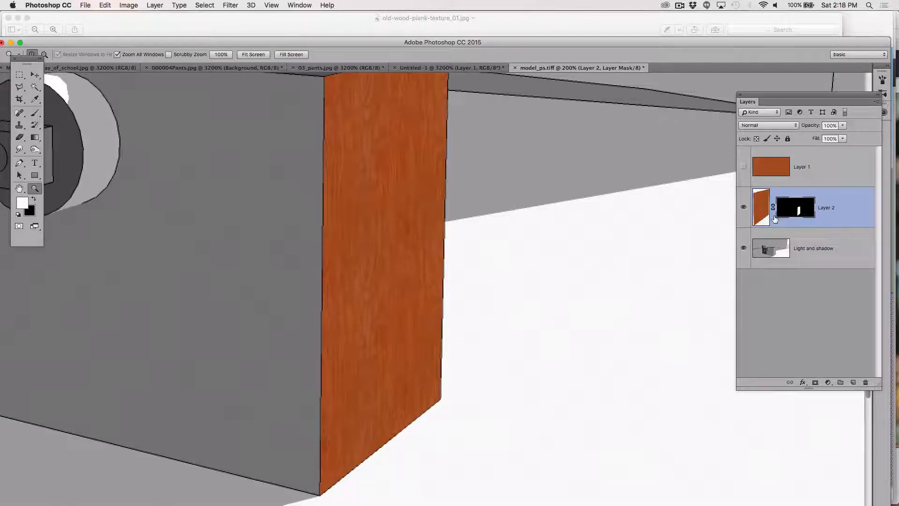
pyautogui.scroll(2, 598, 218)
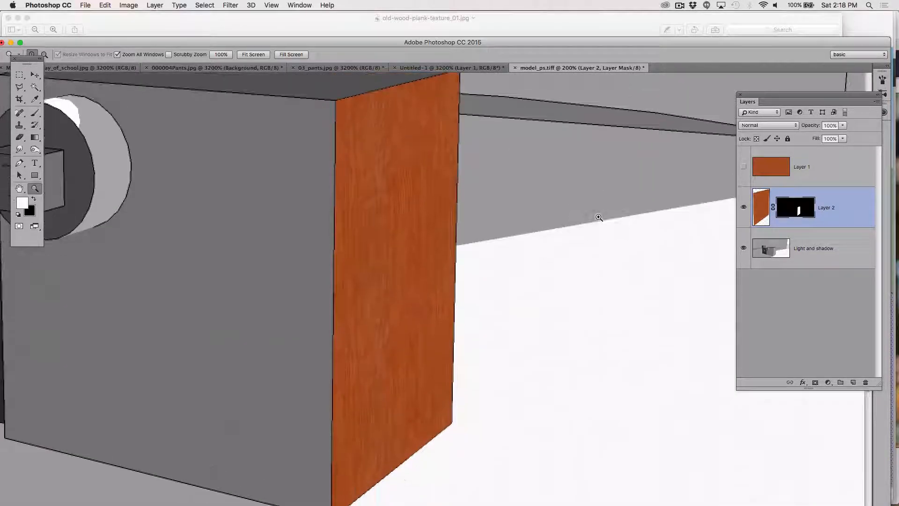
pyautogui.press('super+minus')
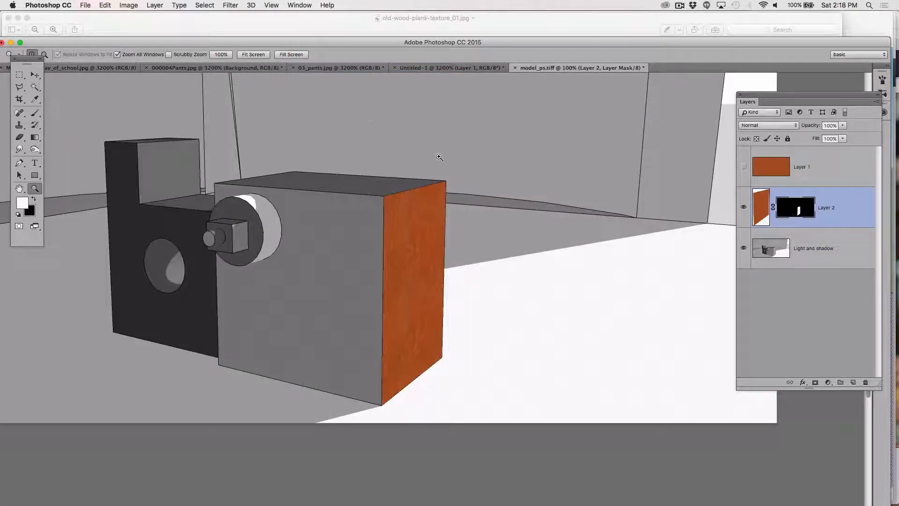
# - Duplicate the full wood pattern layer, Layer 1, then show the original and lower its opacity to 69%
pyautogui.click(743, 168)
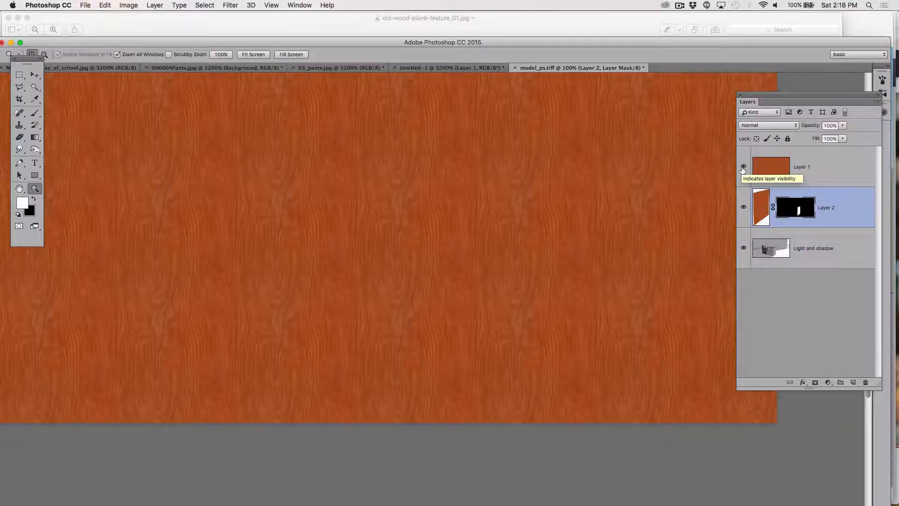
pyautogui.click(743, 167)
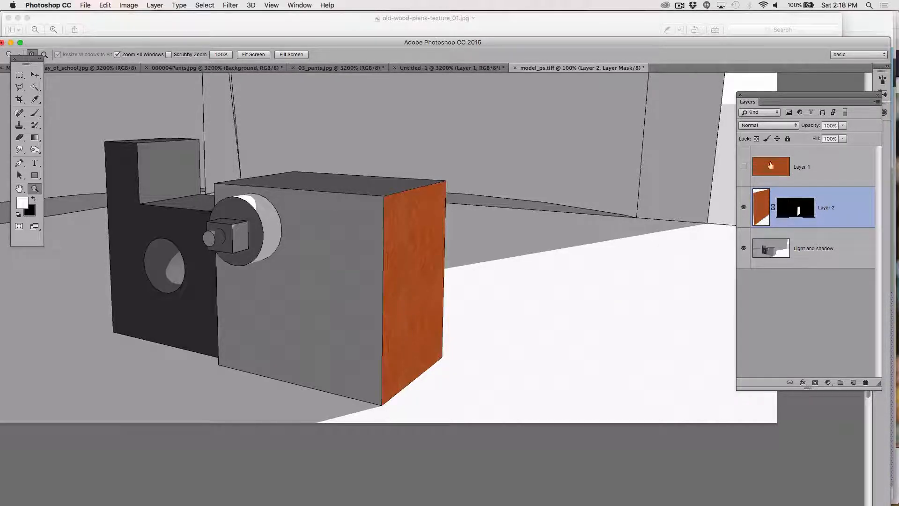
pyautogui.moveTo(815, 163); pyautogui.dragTo(853, 382)
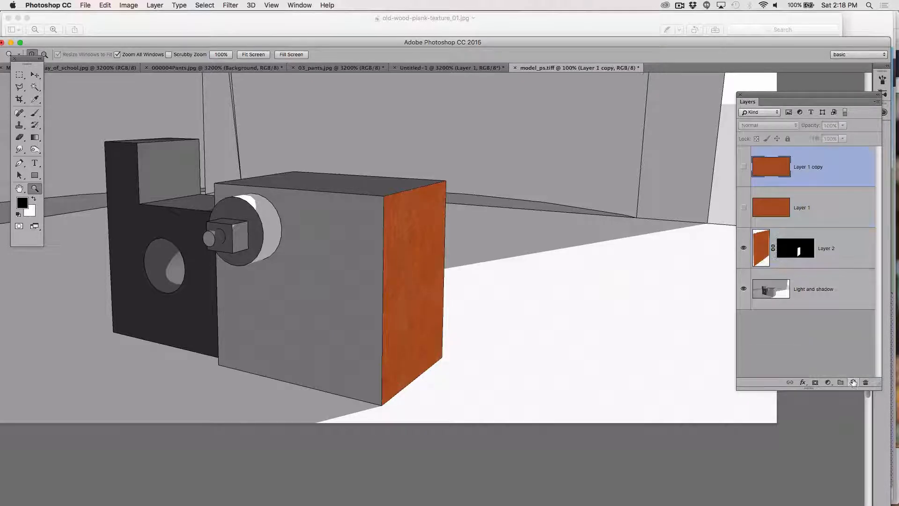
pyautogui.click(744, 207)
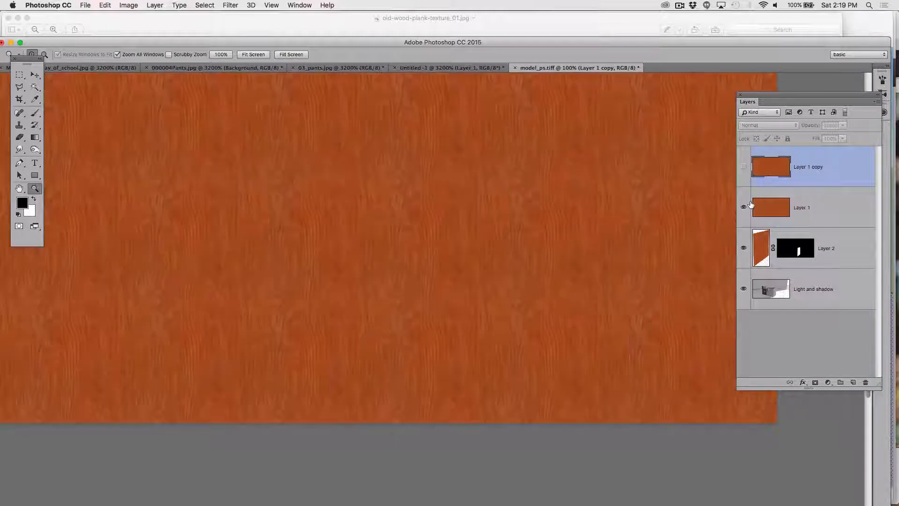
pyautogui.click(802, 212)
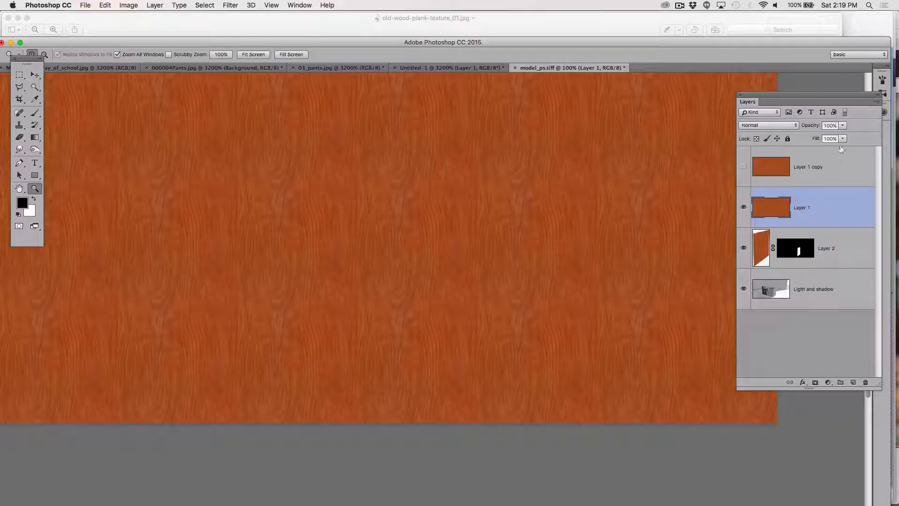
pyautogui.click(844, 126)
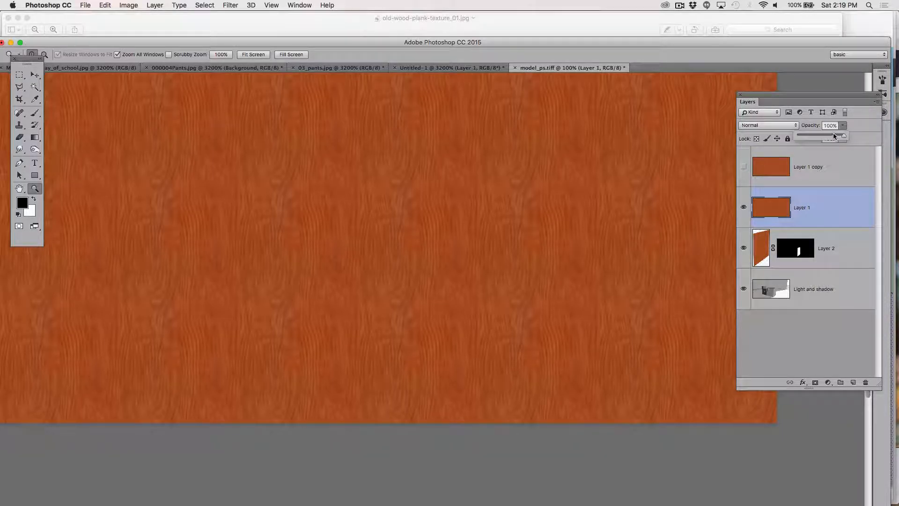
pyautogui.click(830, 136)
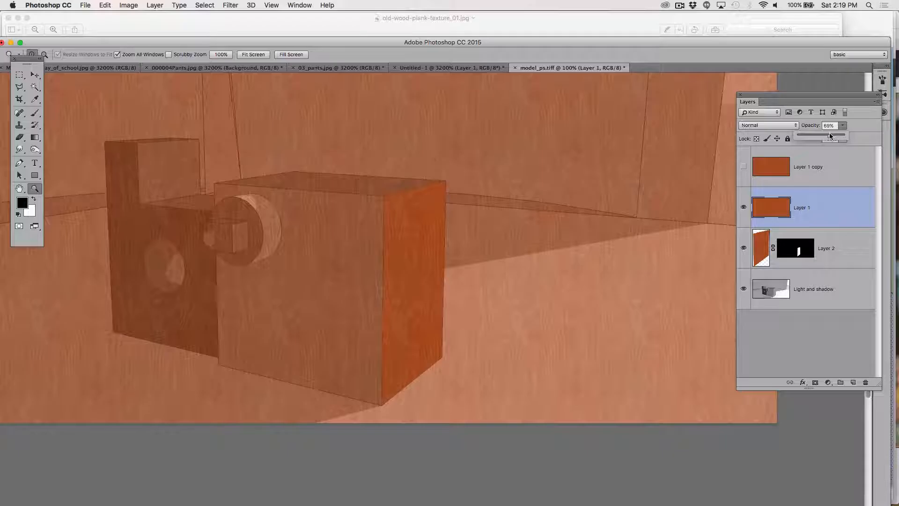
# - Trim Layer 1's wood texture to a rectangle around the model by marquee-selecting that area, inverting the selection and deleting the rest
pyautogui.press('super+minus')
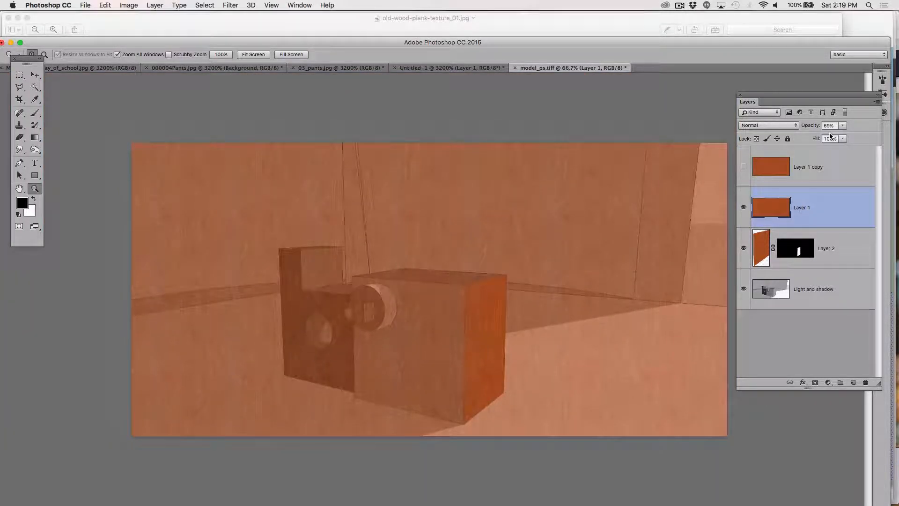
pyautogui.click(19, 74)
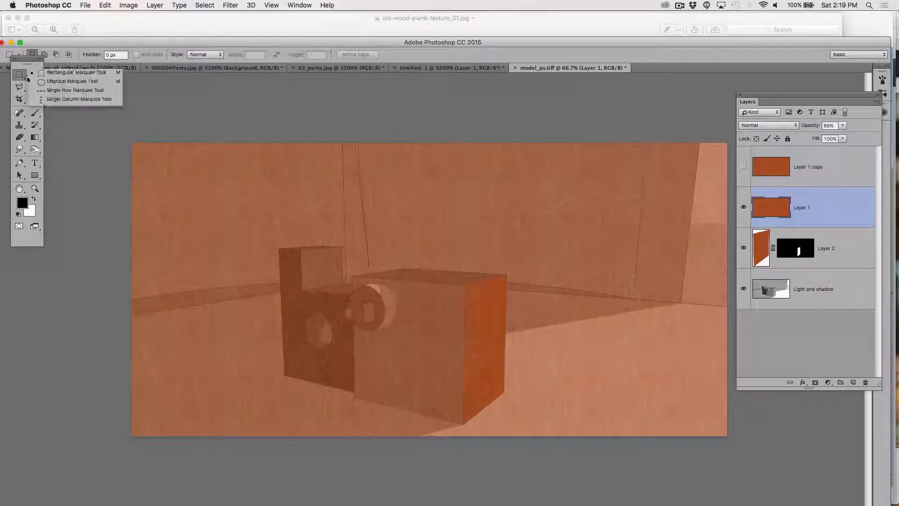
pyautogui.click(562, 446)
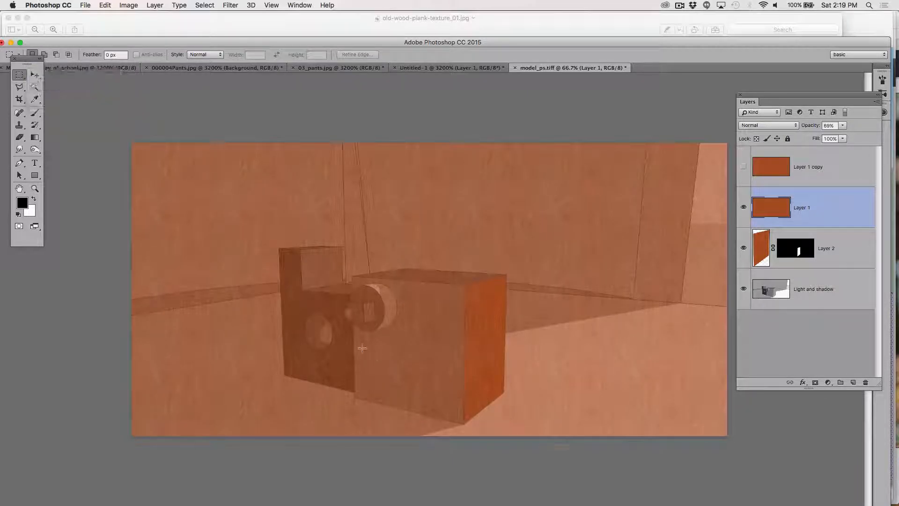
pyautogui.moveTo(273, 220); pyautogui.dragTo(589, 460)
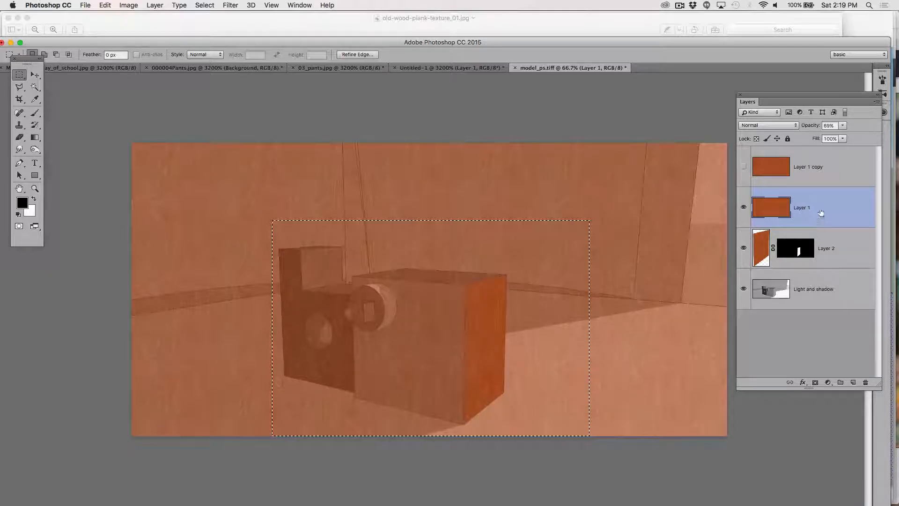
pyautogui.click(204, 5)
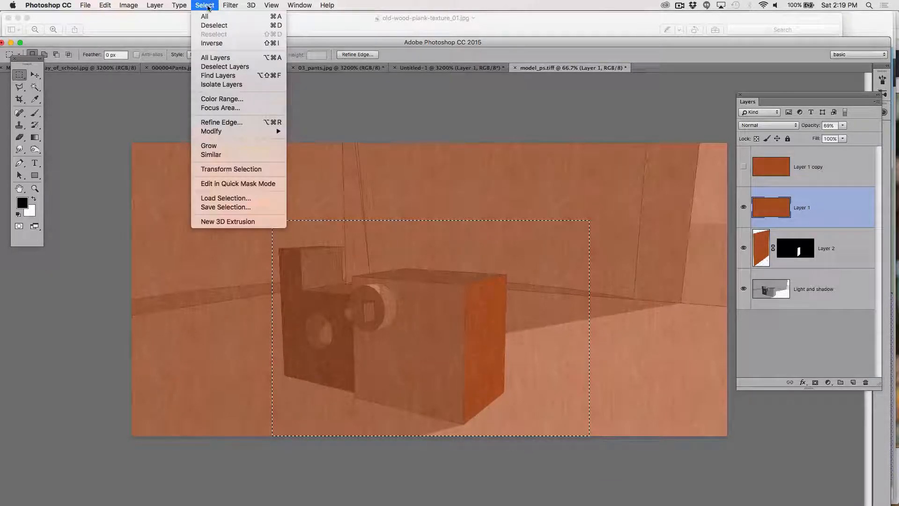
pyautogui.click(212, 41)
pyautogui.press('Delete')
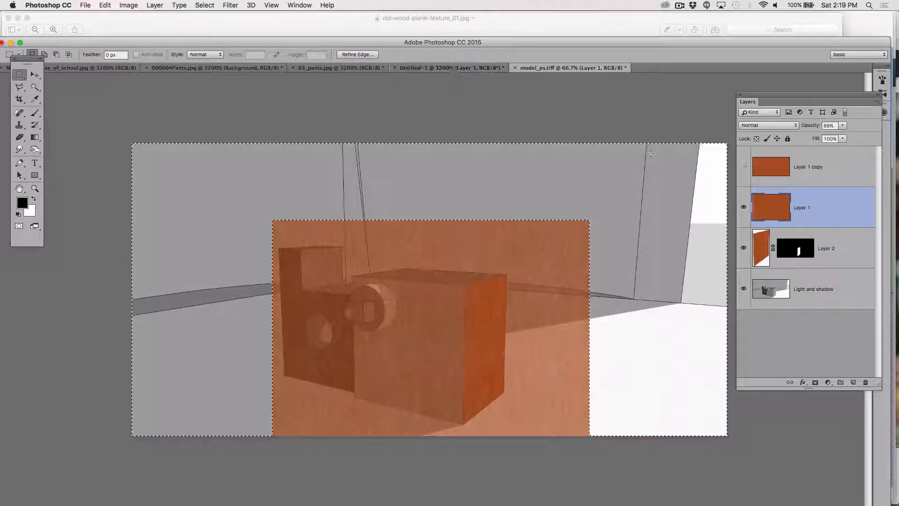
# - Deselect the trimmed texture and set Layer 1's opacity to 100%
pyautogui.press('super+d')
pyautogui.click(843, 125)
pyautogui.moveTo(845, 135); pyautogui.dragTo(859, 136)
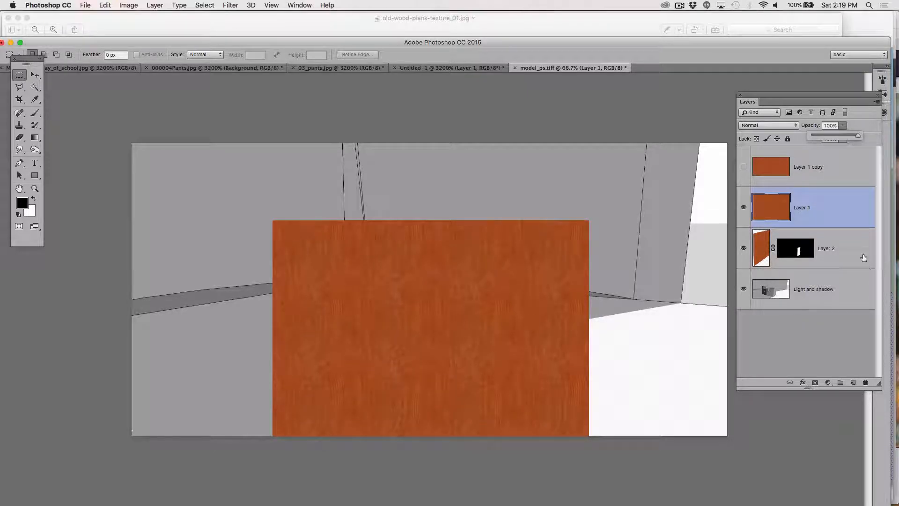
# - Mask Layer 1's wood texture to the cube's large front face, selected with the Magic Wand on "Light and shadow" while Layer 1 is hidden
pyautogui.click(743, 207)
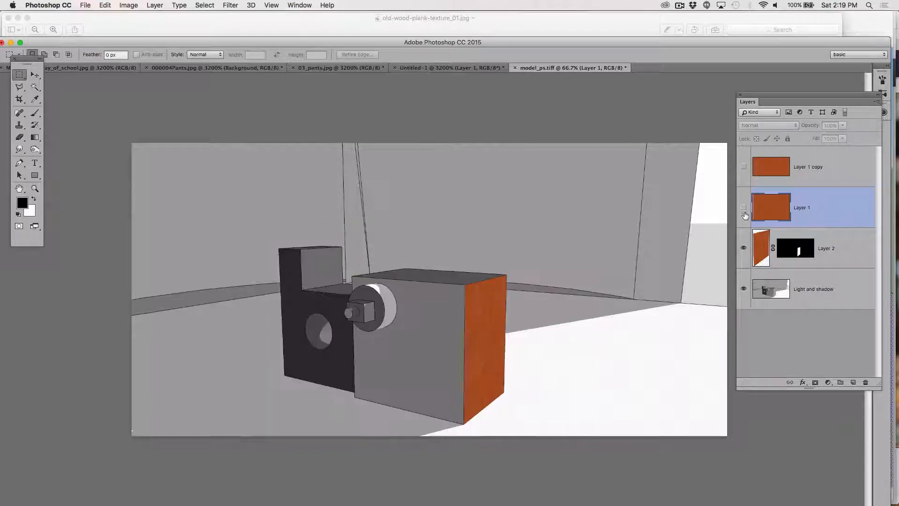
pyautogui.click(833, 289)
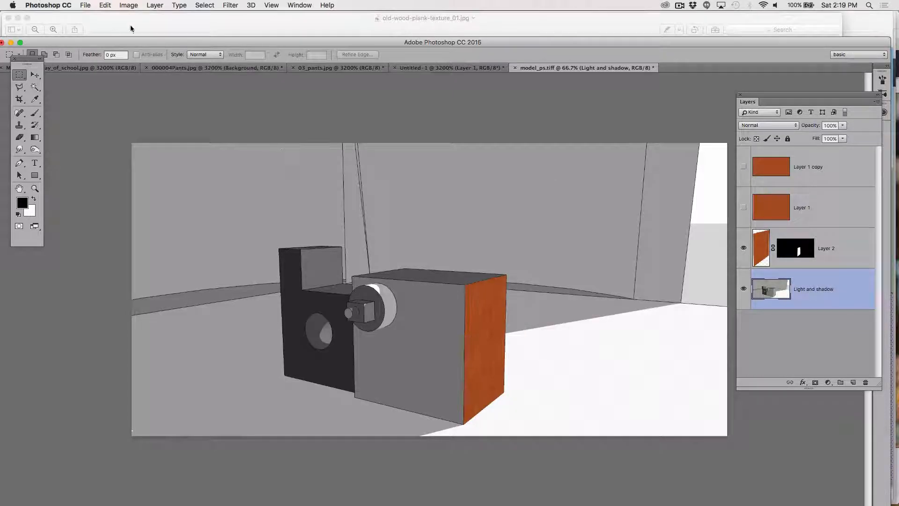
pyautogui.click(33, 89)
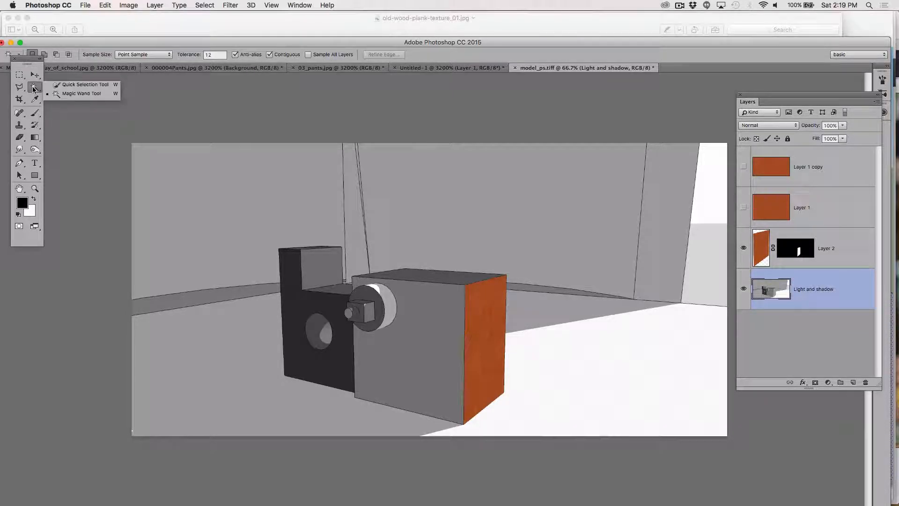
pyautogui.click(72, 94)
pyautogui.click(429, 327)
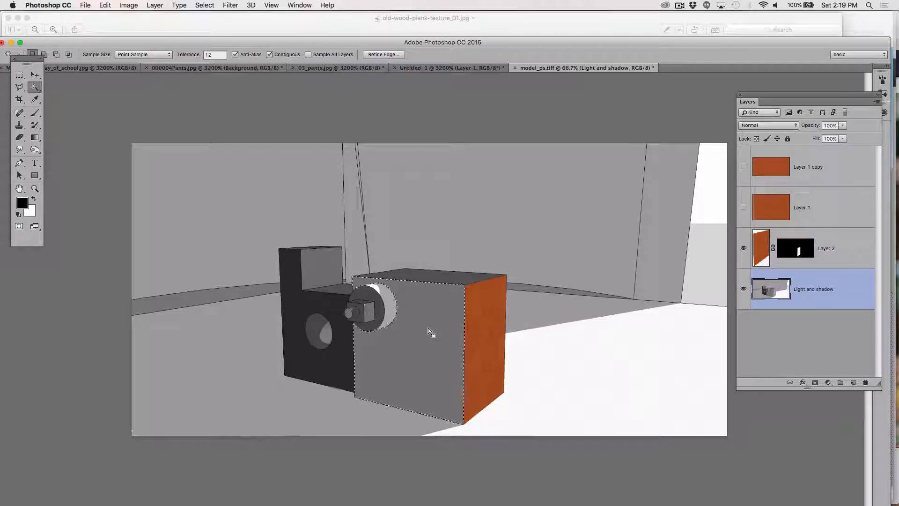
pyautogui.click(744, 207)
pyautogui.click(825, 203)
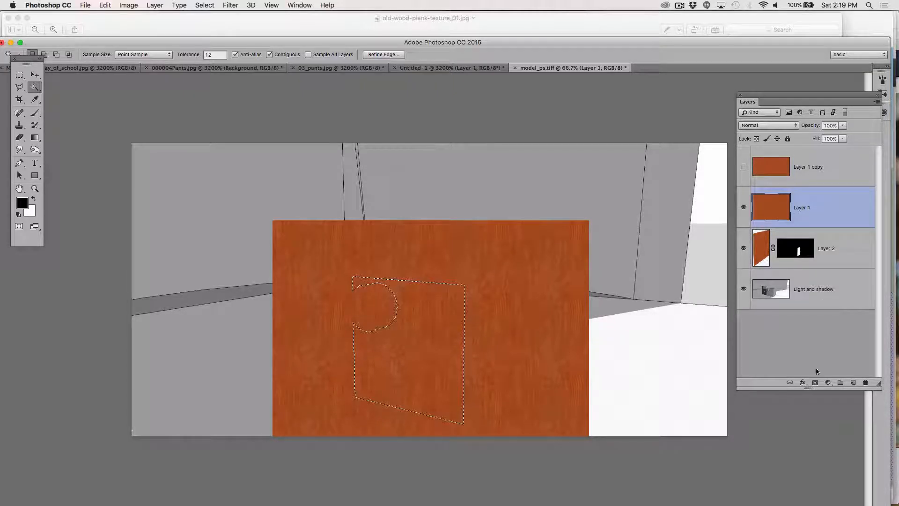
pyautogui.click(815, 383)
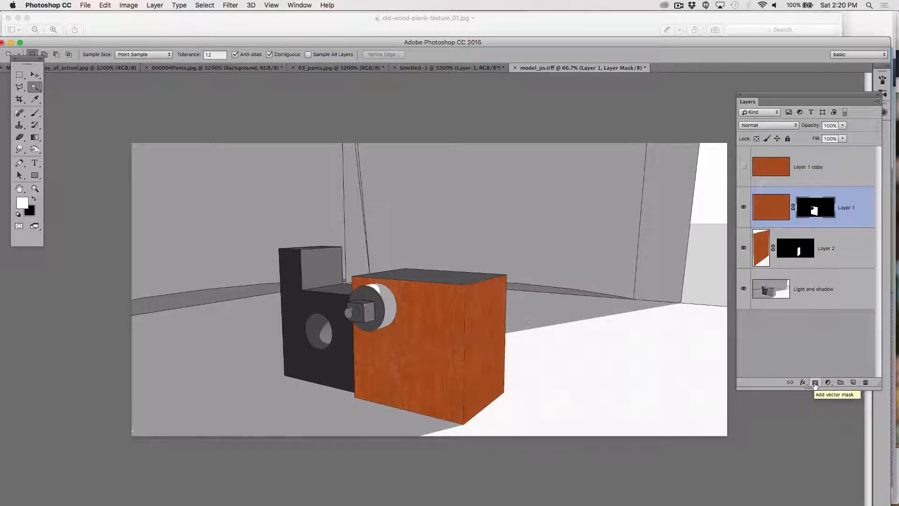
# - Move the "Light and shadow" layer above Layer 1 and set its blending mode to Multiply
pyautogui.moveTo(815, 284); pyautogui.dragTo(813, 185)
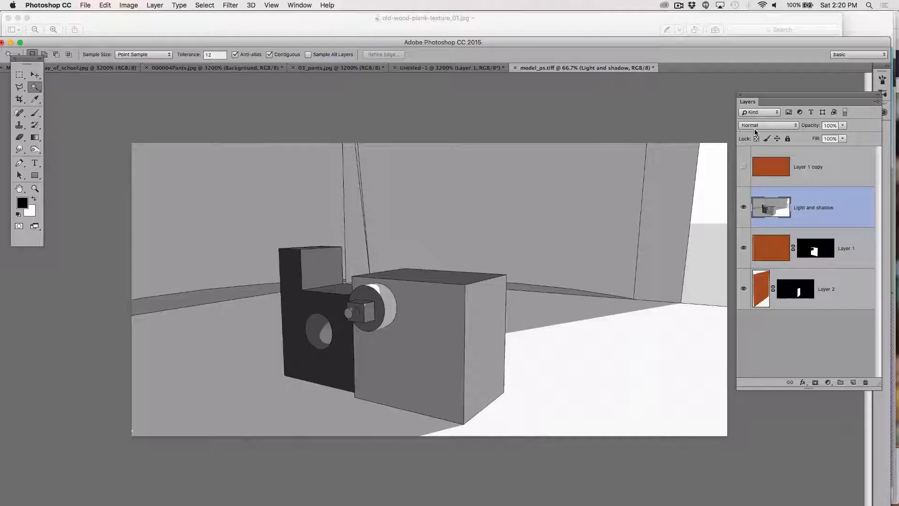
pyautogui.click(759, 126)
pyautogui.click(761, 152)
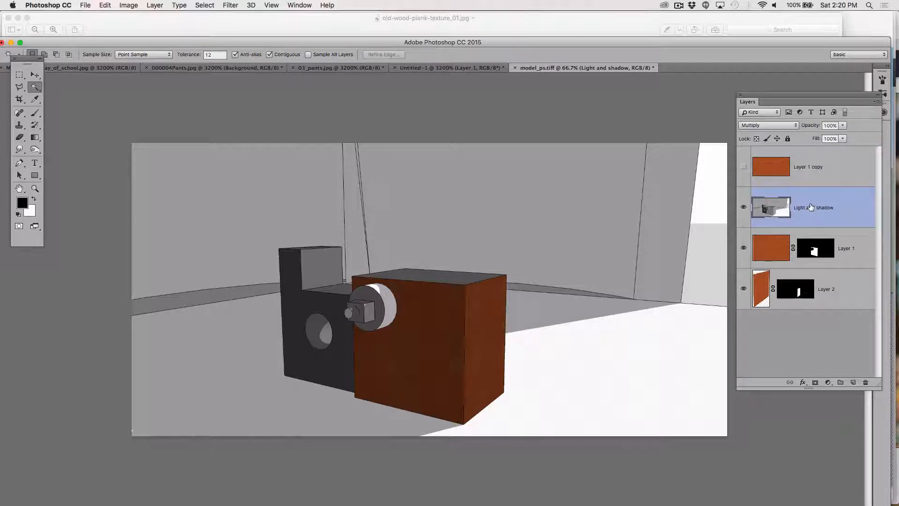
# - Try to lighten the "Light and shadow" layer with Levels by raising the midtone input to 1.44
pyautogui.press('super+l')
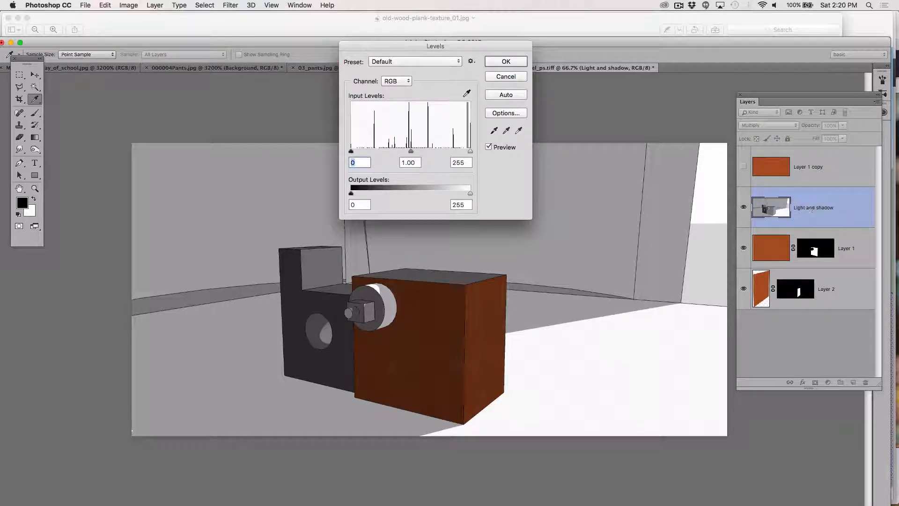
pyautogui.moveTo(411, 152); pyautogui.dragTo(382, 152)
pyautogui.moveTo(394, 151); pyautogui.dragTo(395, 151)
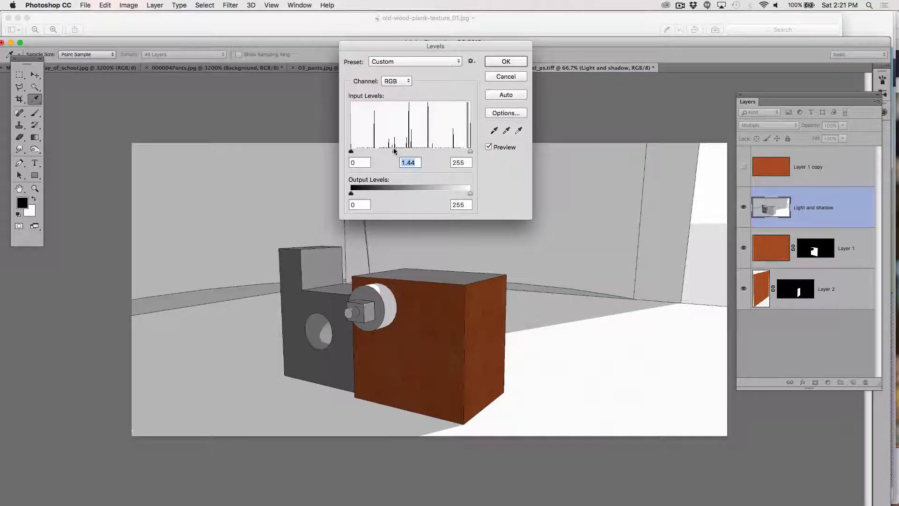
pyautogui.click(506, 61)
pyautogui.press('w')
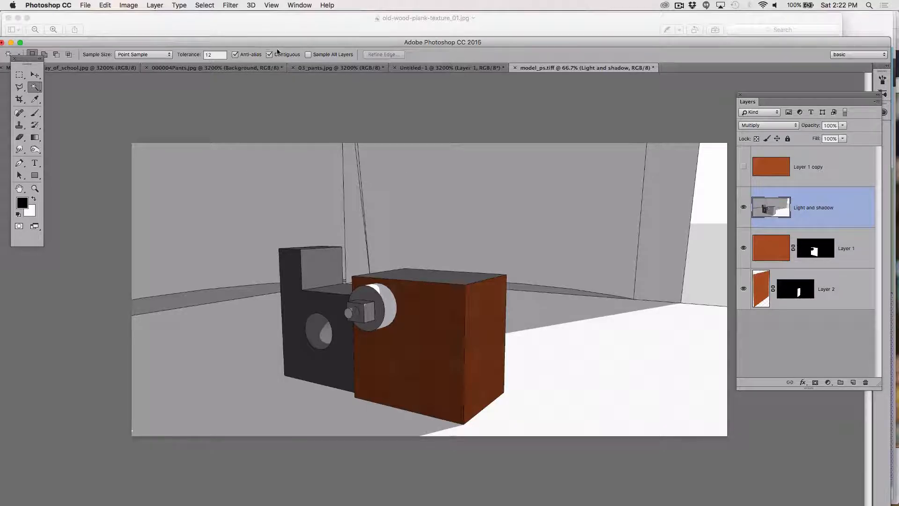
# - Save model_ps.tiff with its layers included, using no image compression and RLE layer compression
pyautogui.moveTo(276, 43); pyautogui.dragTo(282, 7)
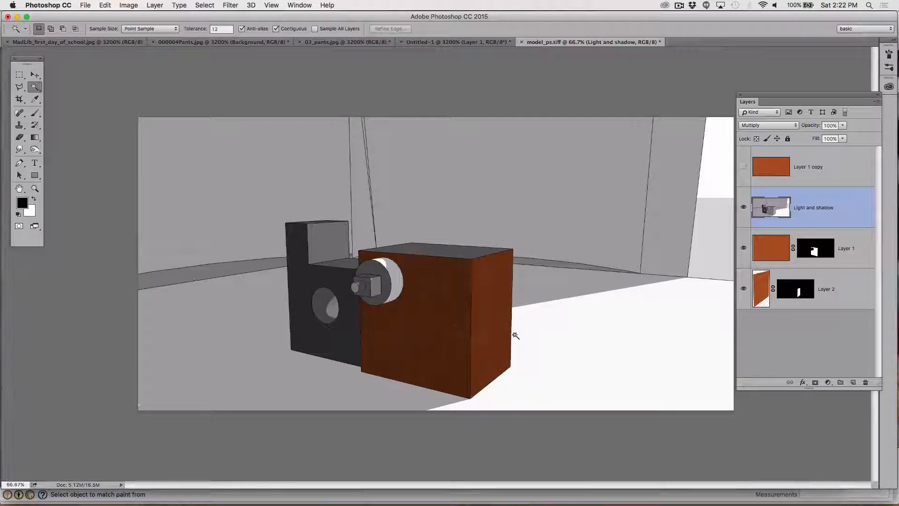
pyautogui.press('super+s')
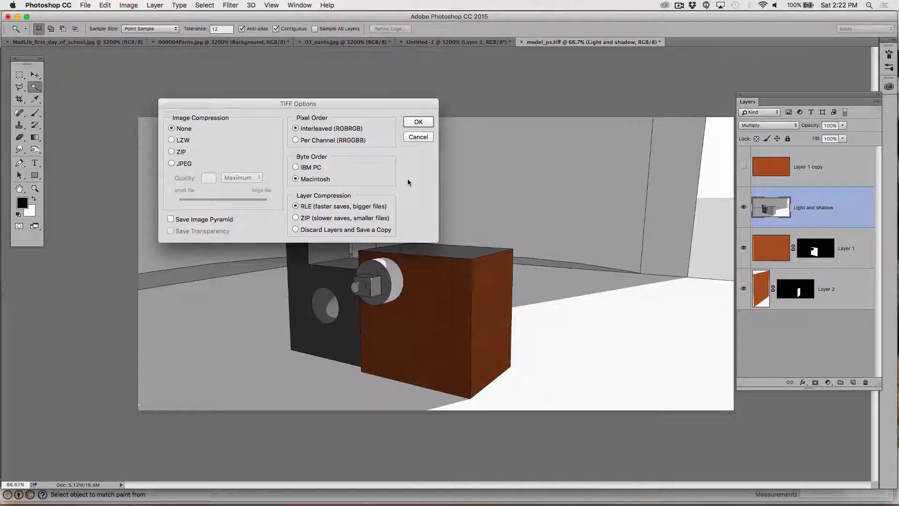
pyautogui.click(419, 122)
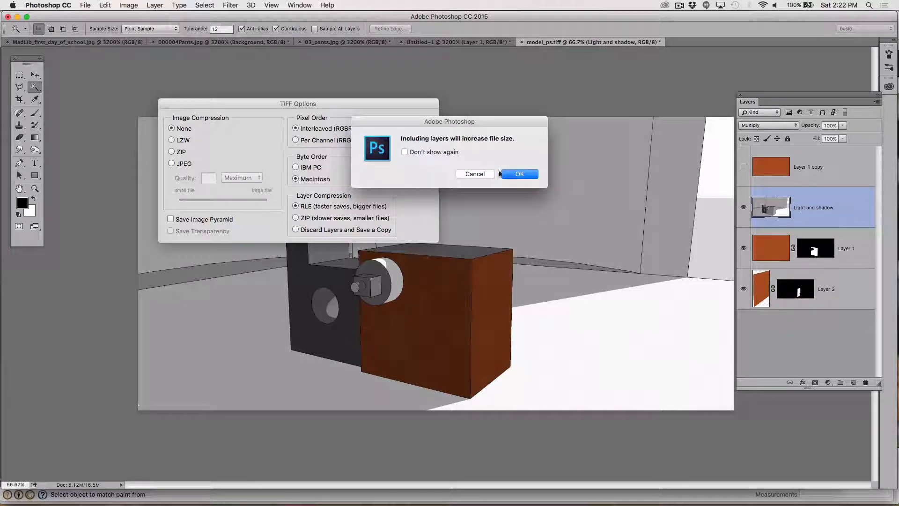
pyautogui.click(520, 174)
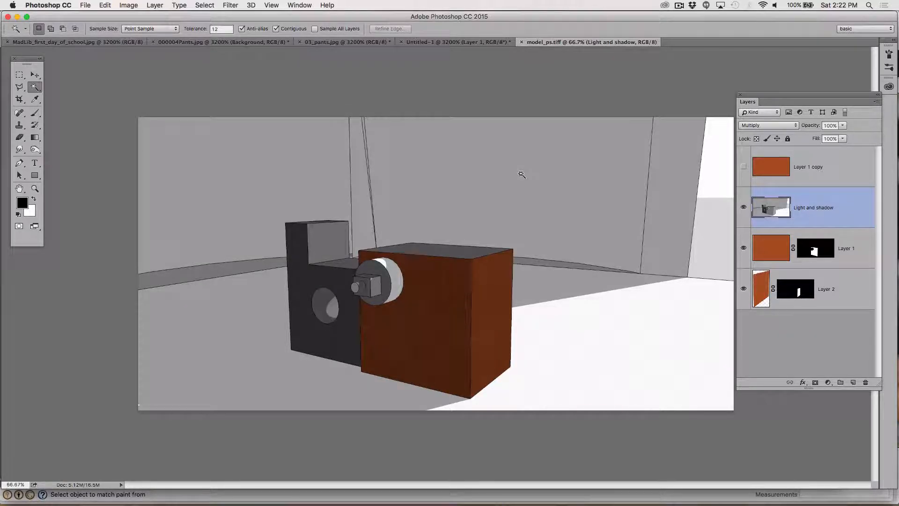
# - Flatten the image into a single Background layer, discarding the hidden layers
pyautogui.click(877, 102)
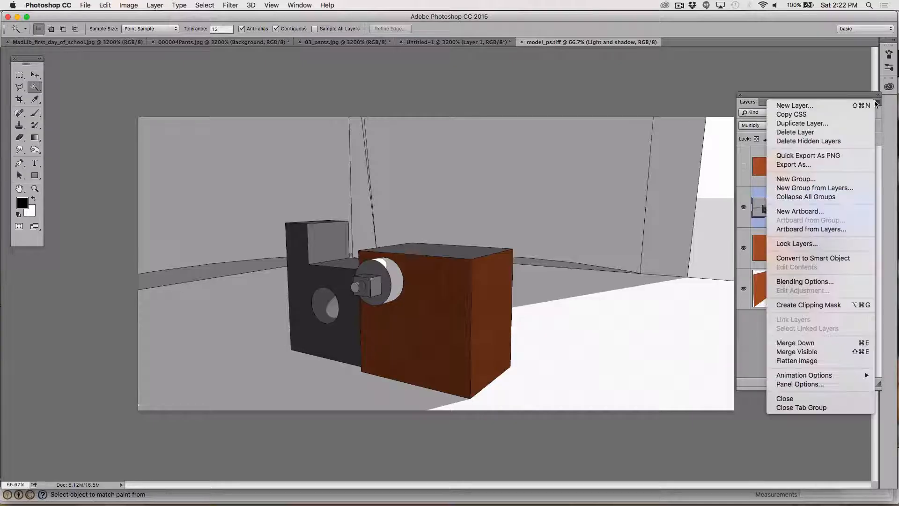
pyautogui.click(812, 362)
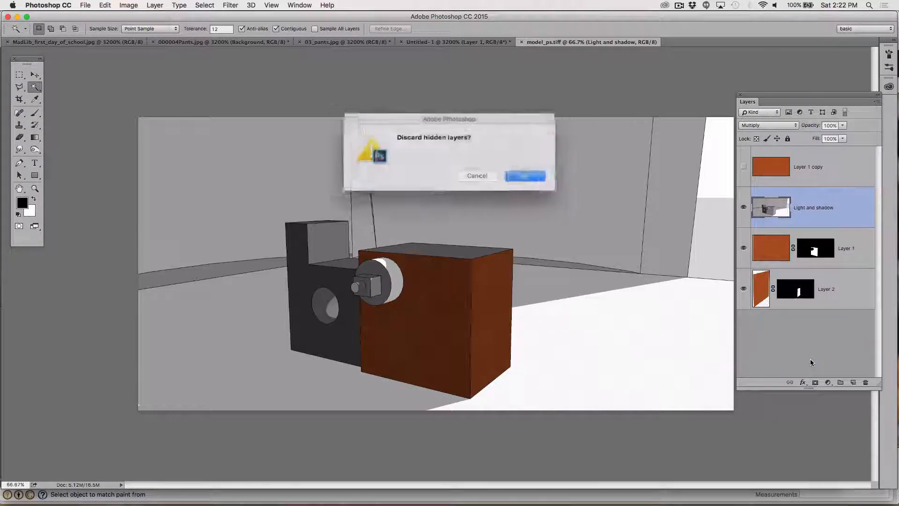
pyautogui.click(521, 173)
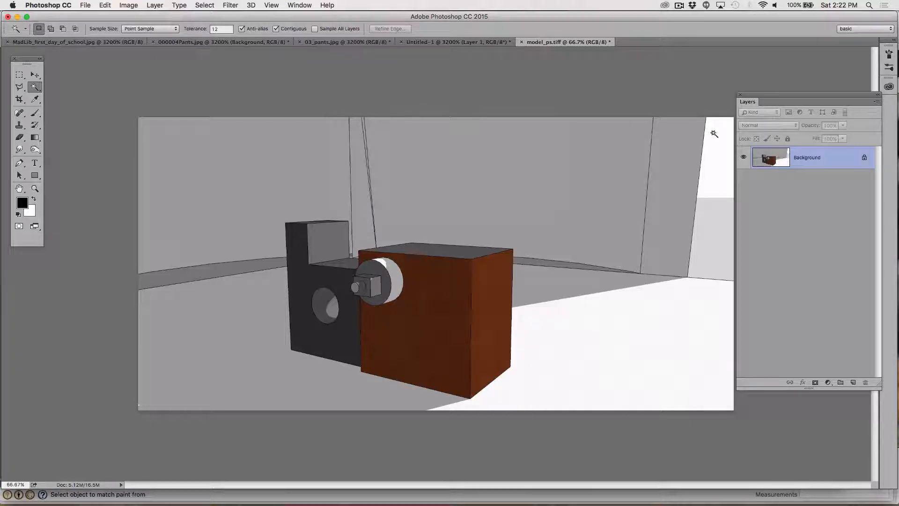
# - Brighten the flattened image with Levels by lowering the white input level to 195
pyautogui.hotkey('ctrl', 'l')
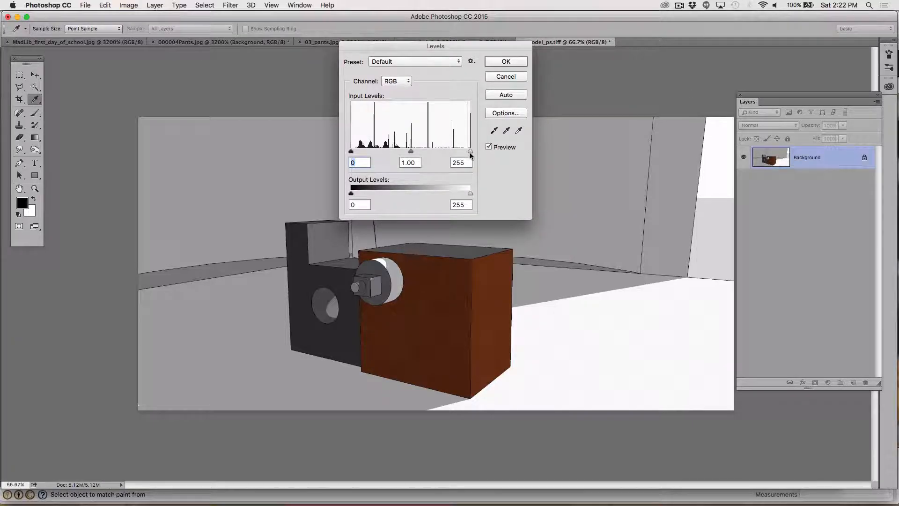
pyautogui.moveTo(470, 152); pyautogui.dragTo(442, 151)
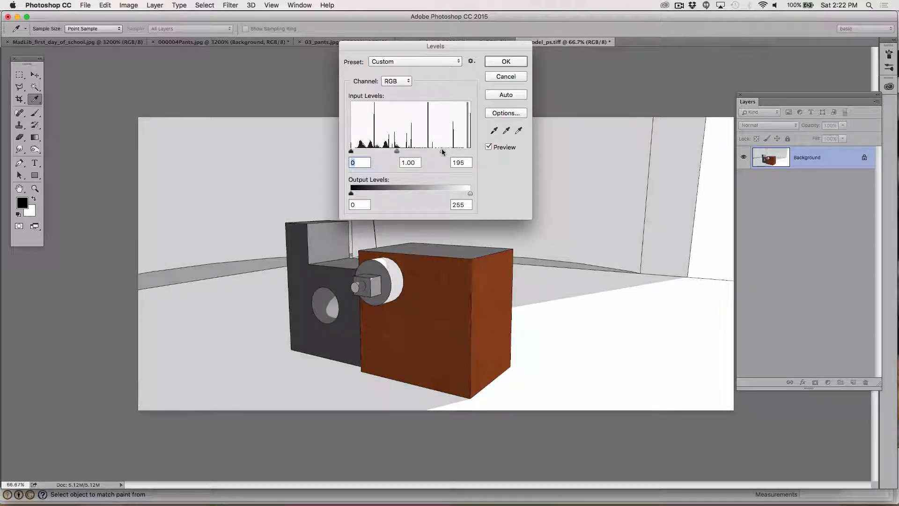
pyautogui.click(506, 61)
pyautogui.press('w')
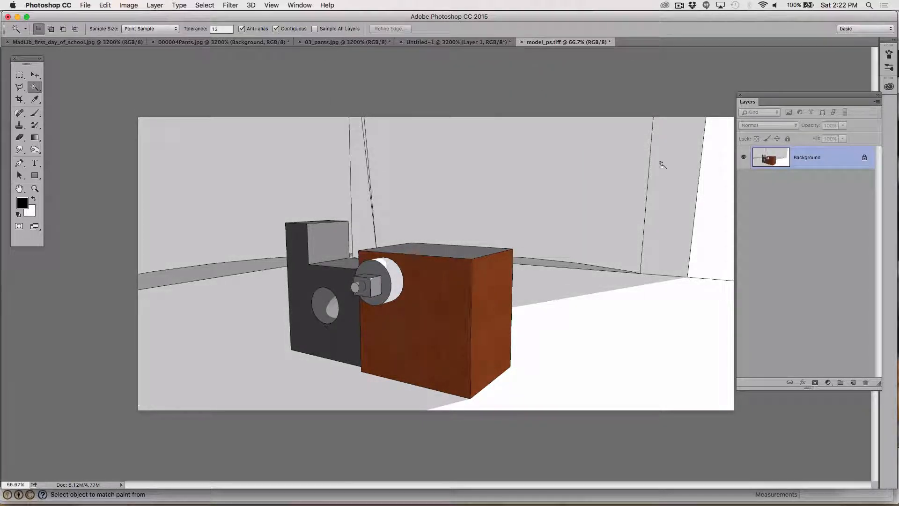
# - Add a new layer and edit the Orange, Yellow, Orange gradient, removing the first orange stop and moving the yellow stop to the start
pyautogui.click(853, 383)
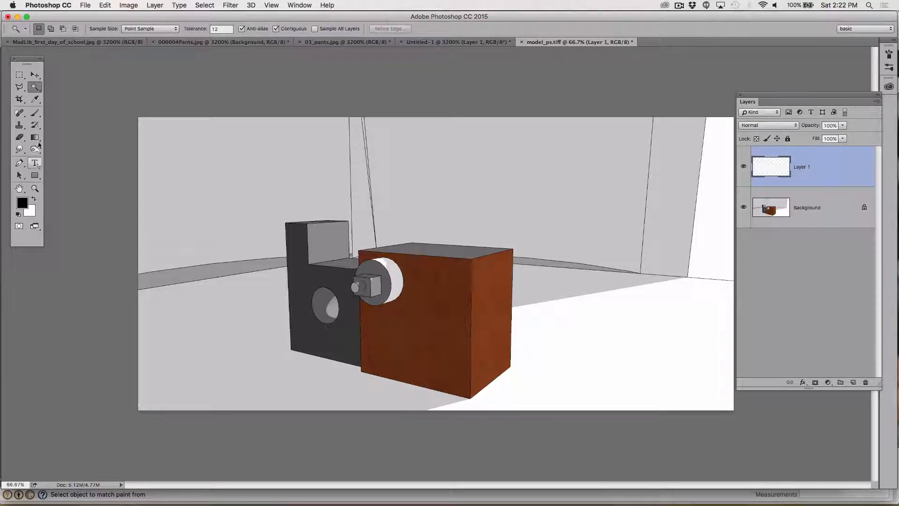
pyautogui.click(35, 138)
pyautogui.click(70, 135)
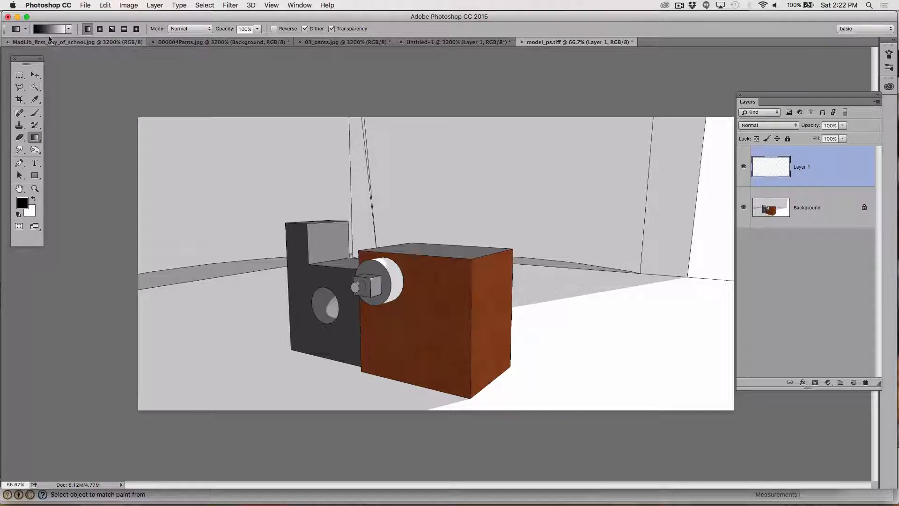
pyautogui.click(48, 30)
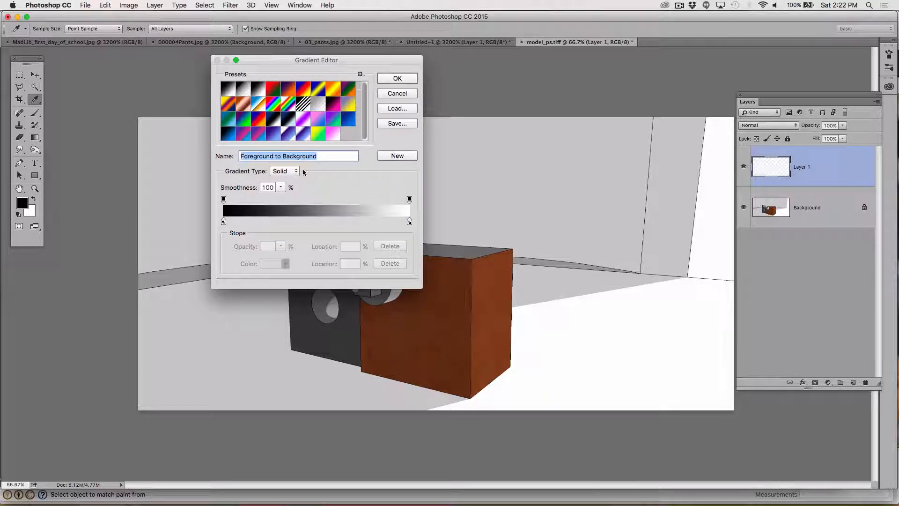
pyautogui.click(333, 89)
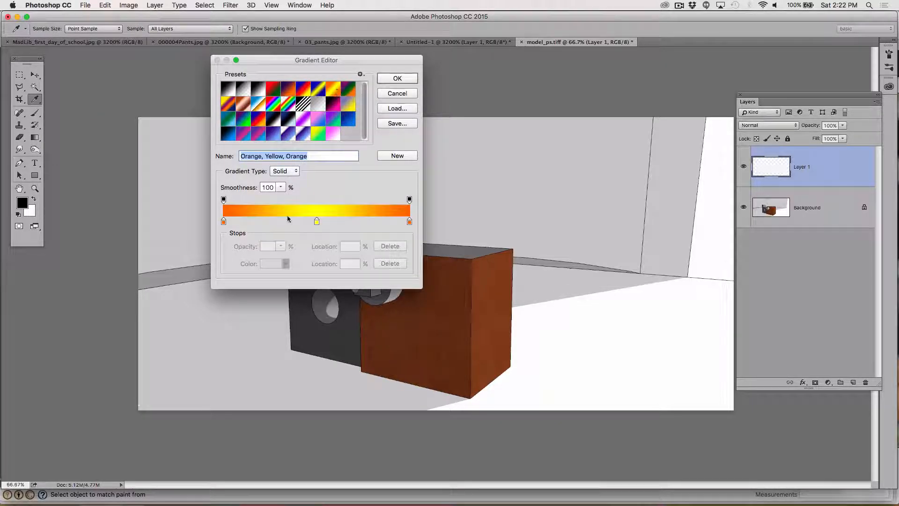
pyautogui.moveTo(224, 221); pyautogui.dragTo(230, 248)
pyautogui.moveTo(317, 221); pyautogui.dragTo(223, 221)
pyautogui.click(402, 78)
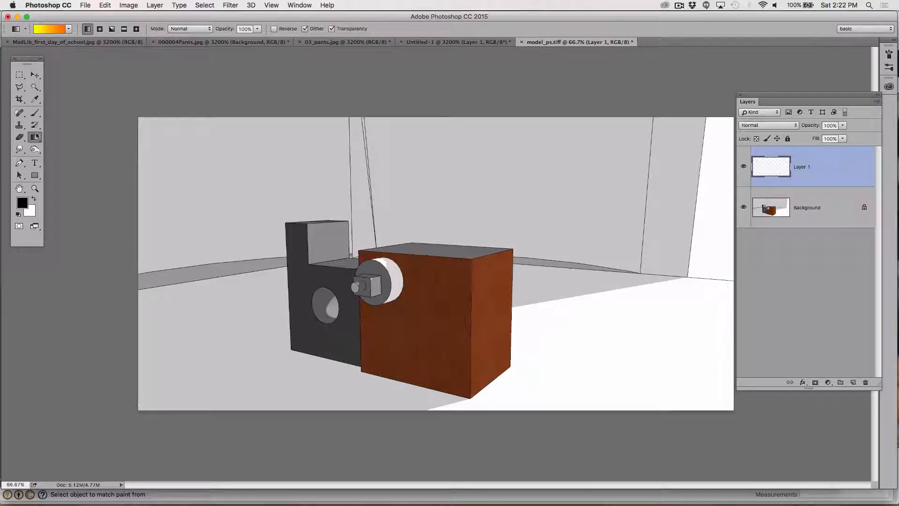
# - Store the custom yellow-to-orange gradient as a new preset in the Gradient Editor
pyautogui.click(49, 29)
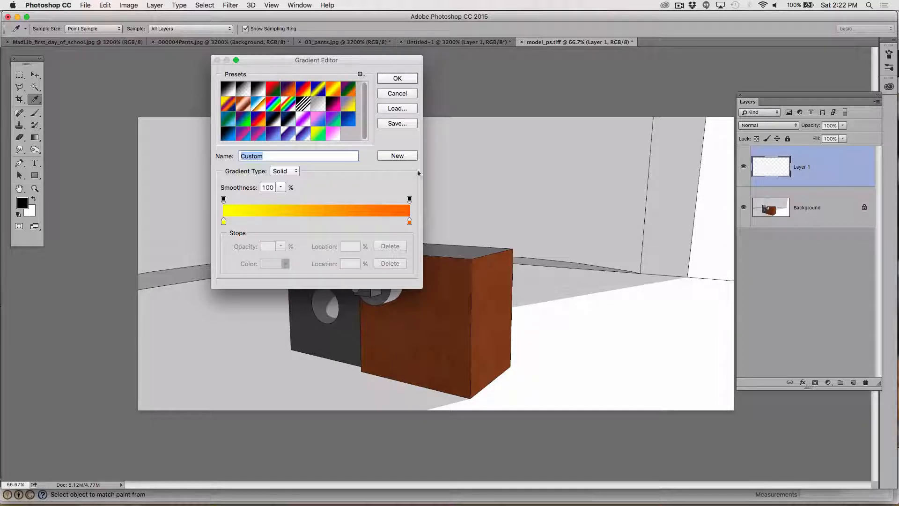
pyautogui.click(397, 156)
pyautogui.click(403, 78)
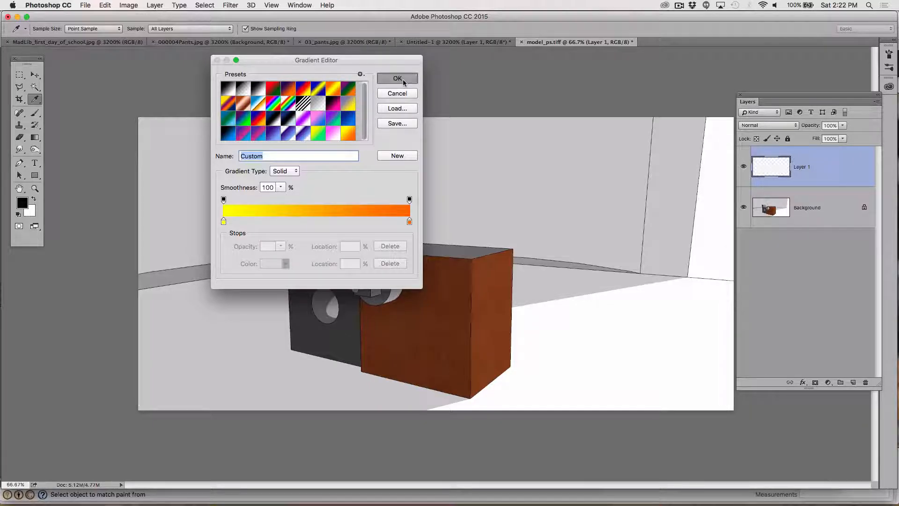
# - Fill Layer 1 with a diagonal gradient from yellow at lower left to orange at upper right, and set its blending mode to Overlay
pyautogui.moveTo(652, 111); pyautogui.dragTo(336, 362)
pyautogui.press('super+z')
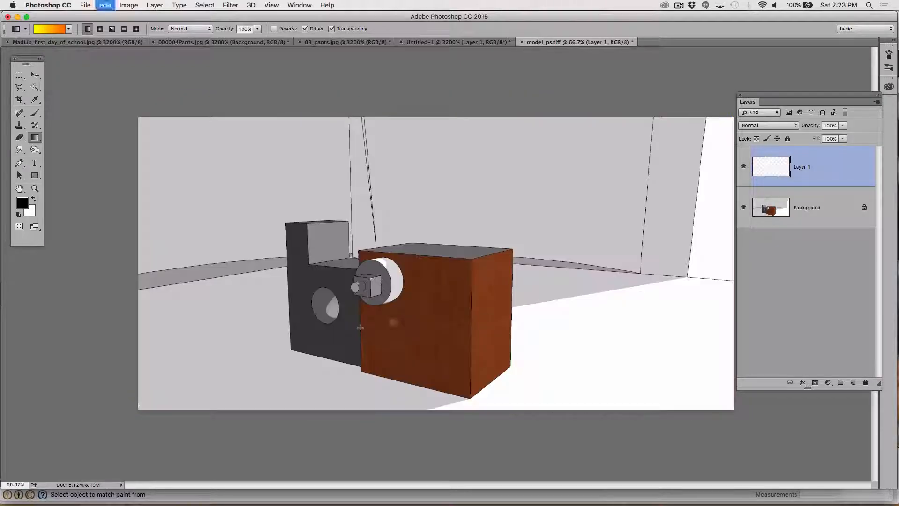
pyautogui.moveTo(360, 327); pyautogui.dragTo(631, 104)
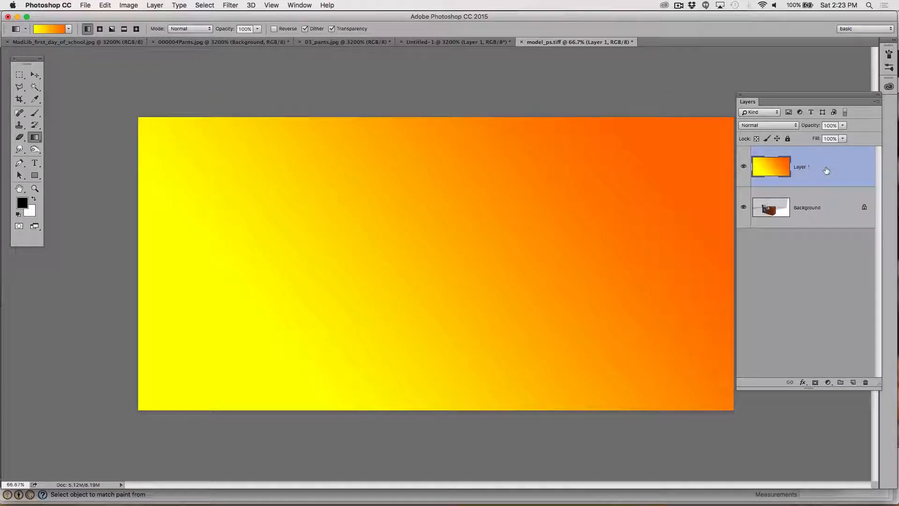
pyautogui.click(766, 125)
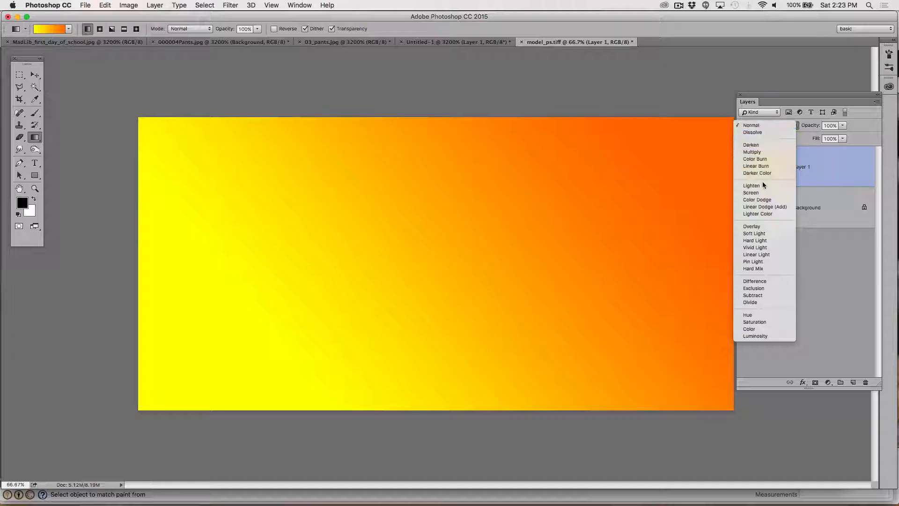
pyautogui.click(764, 227)
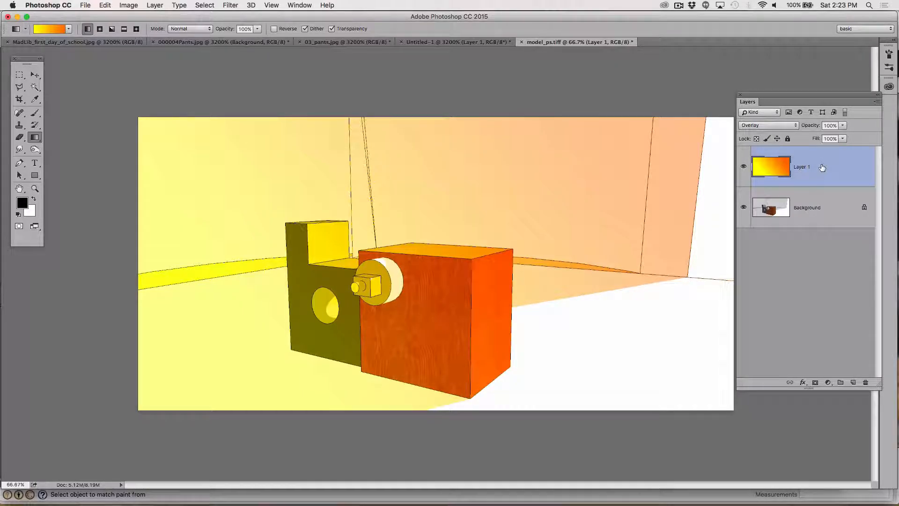
# - Hide Layer 1 and select the outline of the whole model on the Background layer with the Polygonal Lasso
pyautogui.click(743, 166)
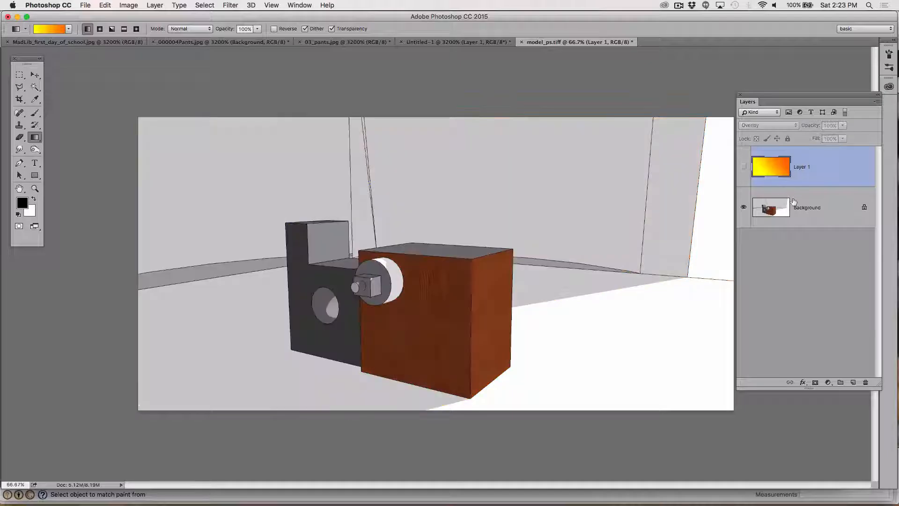
pyautogui.click(816, 215)
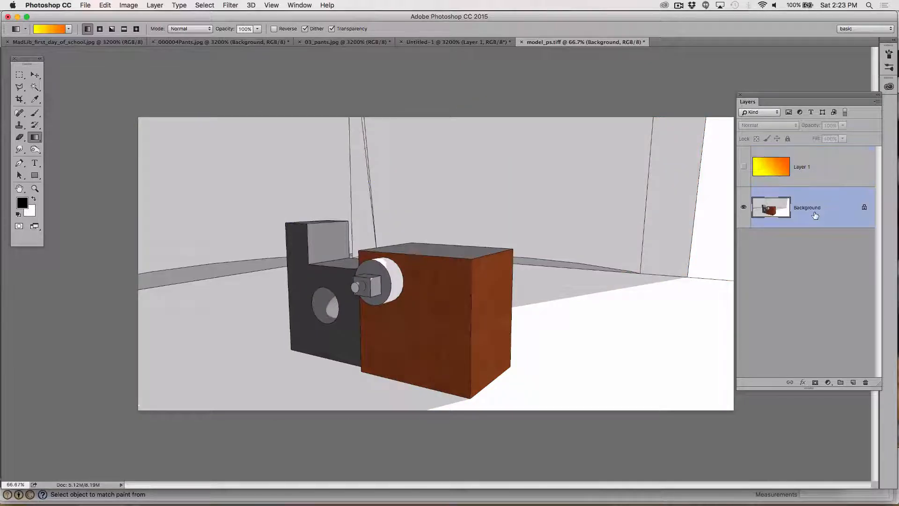
pyautogui.click(19, 87)
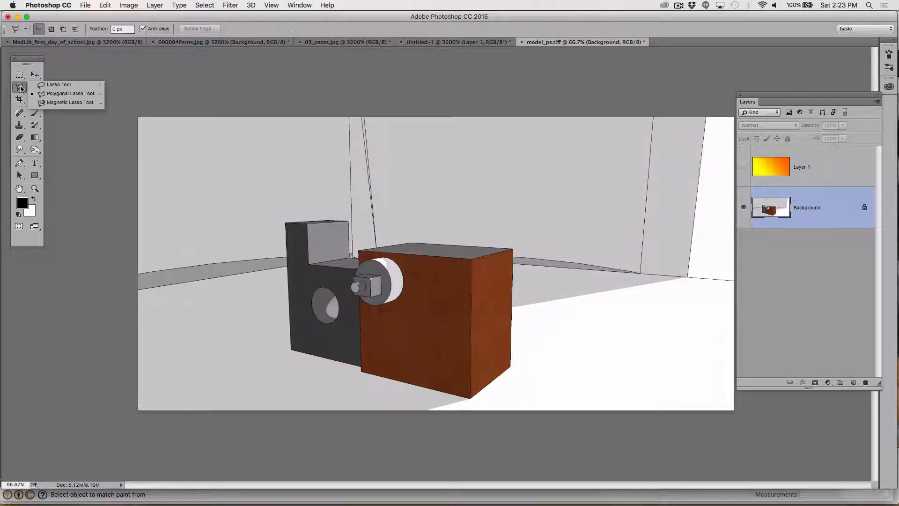
pyautogui.click(292, 350)
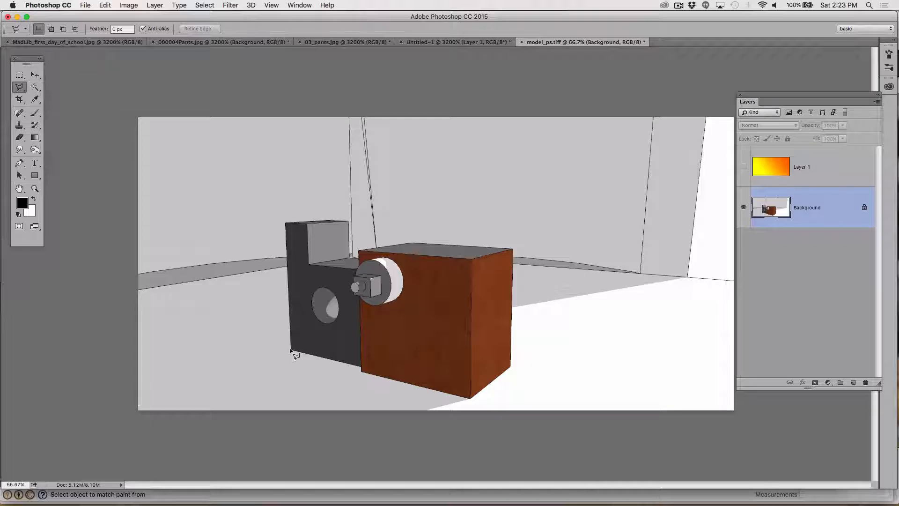
pyautogui.click(286, 222)
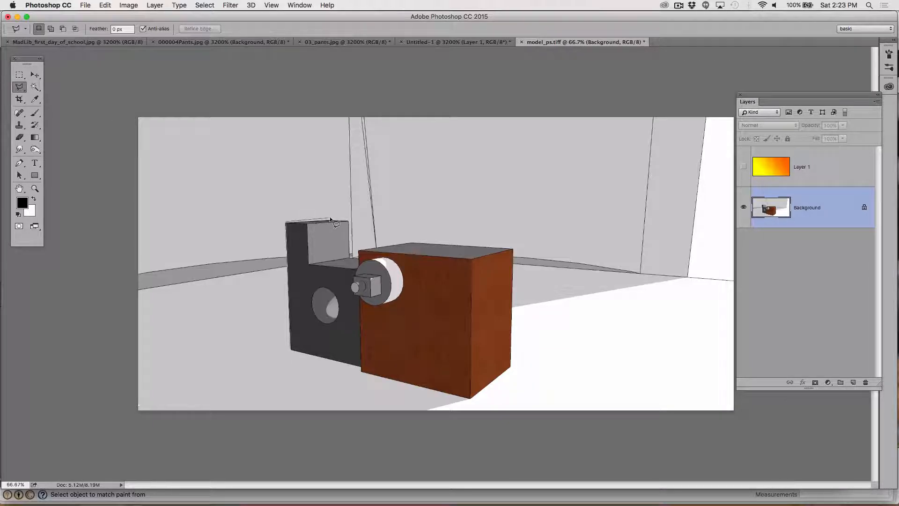
pyautogui.click(349, 221)
pyautogui.click(351, 255)
pyautogui.click(358, 250)
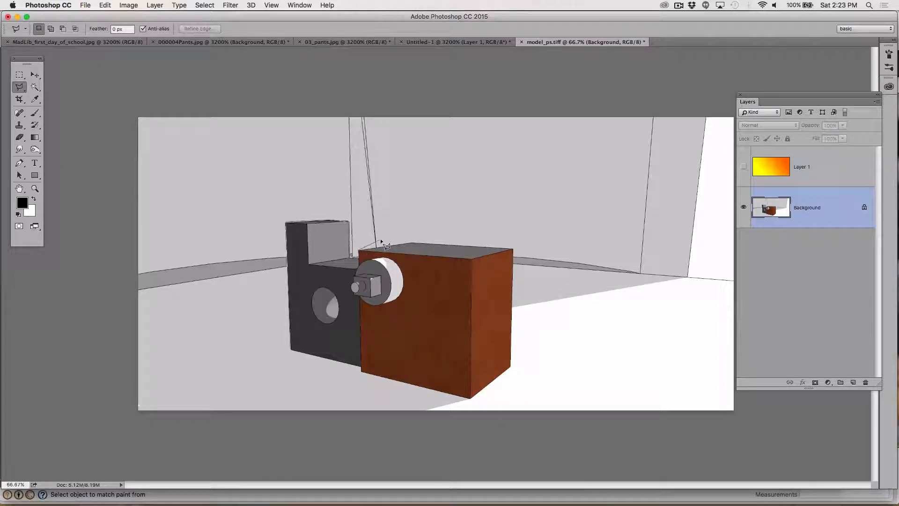
pyautogui.click(411, 243)
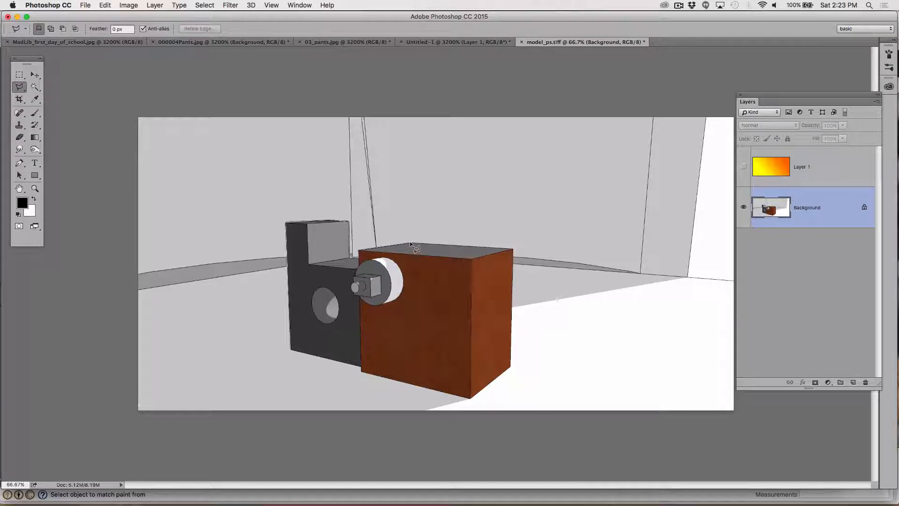
pyautogui.click(514, 250)
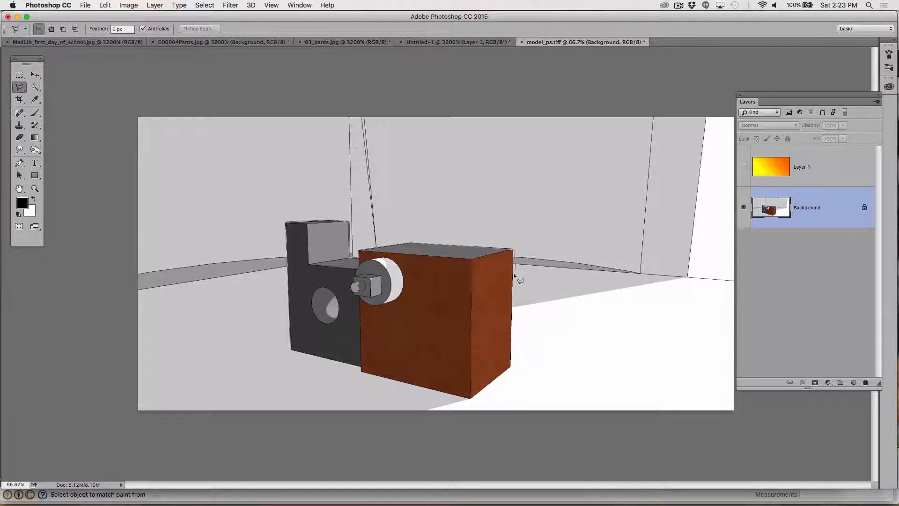
pyautogui.click(511, 369)
pyautogui.click(471, 399)
pyautogui.click(353, 368)
pyautogui.doubleClick(289, 347)
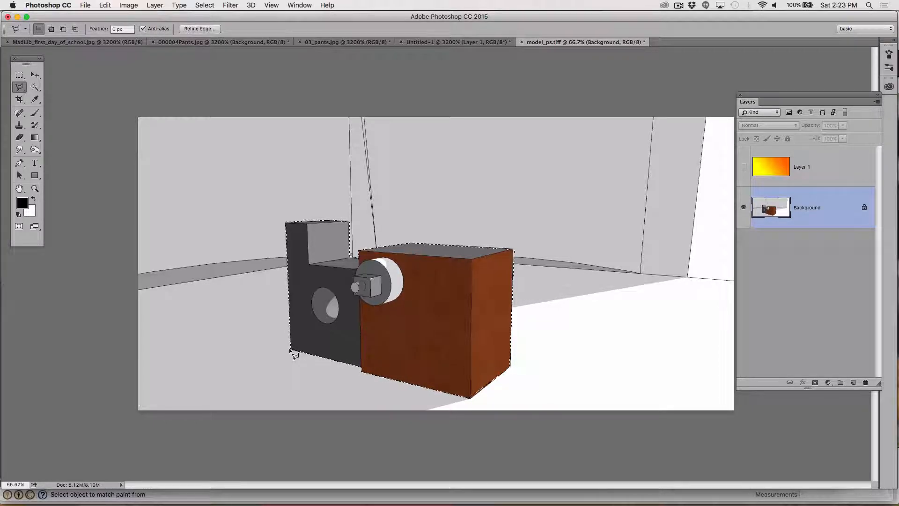
# - Show Layer 1 and add a Levels adjustment above it masked to the selected model, with the RGB midtone input set to 0.57
pyautogui.click(744, 166)
pyautogui.click(820, 161)
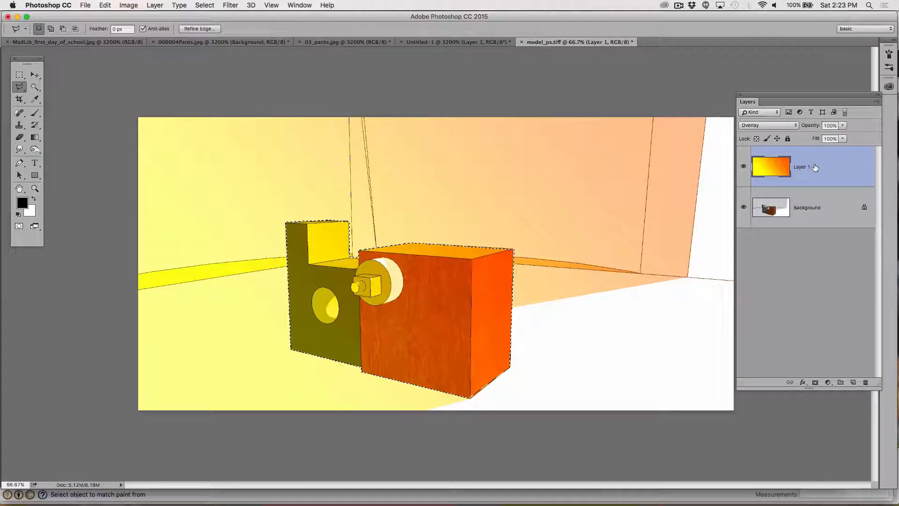
pyautogui.click(828, 382)
pyautogui.moveTo(851, 501)
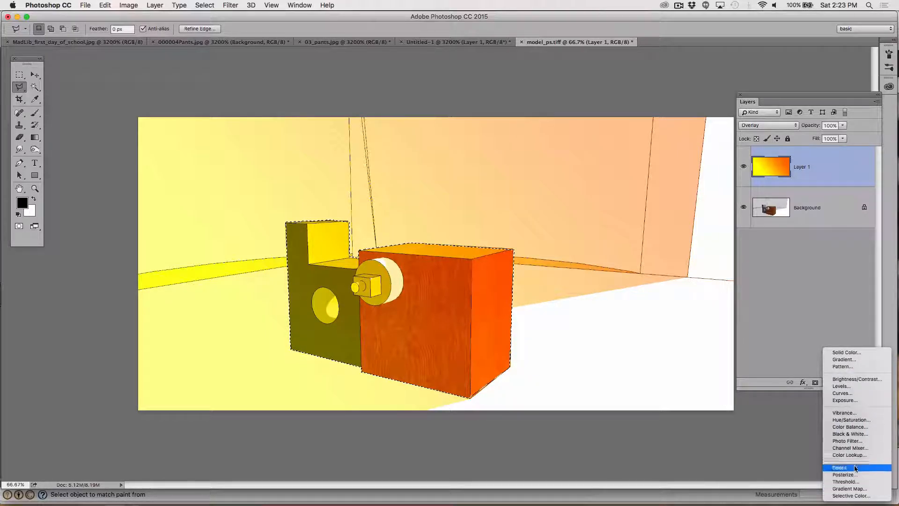
pyautogui.click(855, 387)
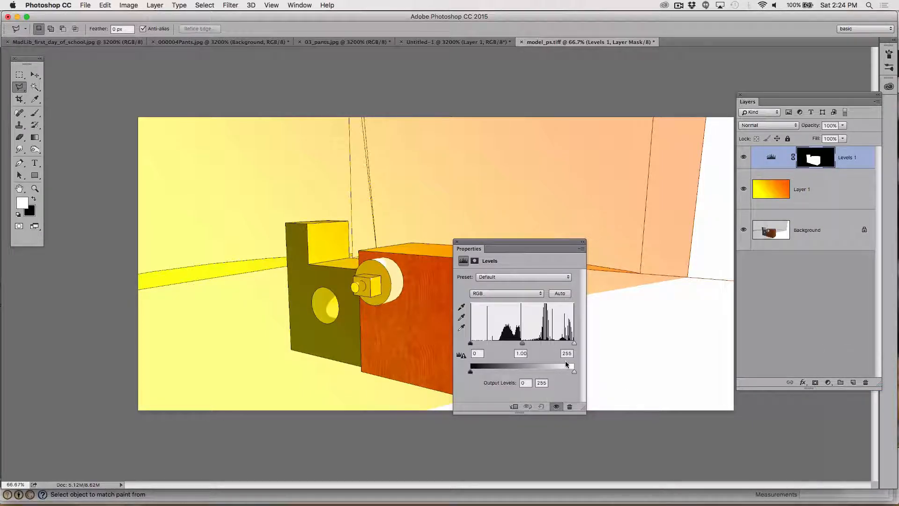
pyautogui.moveTo(574, 373)
pyautogui.mouseDown()
pyautogui.moveTo(553, 372)
pyautogui.moveTo(582, 375)
pyautogui.mouseUp()
pyautogui.moveTo(522, 343)
pyautogui.mouseDown()
pyautogui.moveTo(514, 345)
pyautogui.moveTo(540, 346)
pyautogui.moveTo(489, 344)
pyautogui.moveTo(541, 345)
pyautogui.mouseUp()
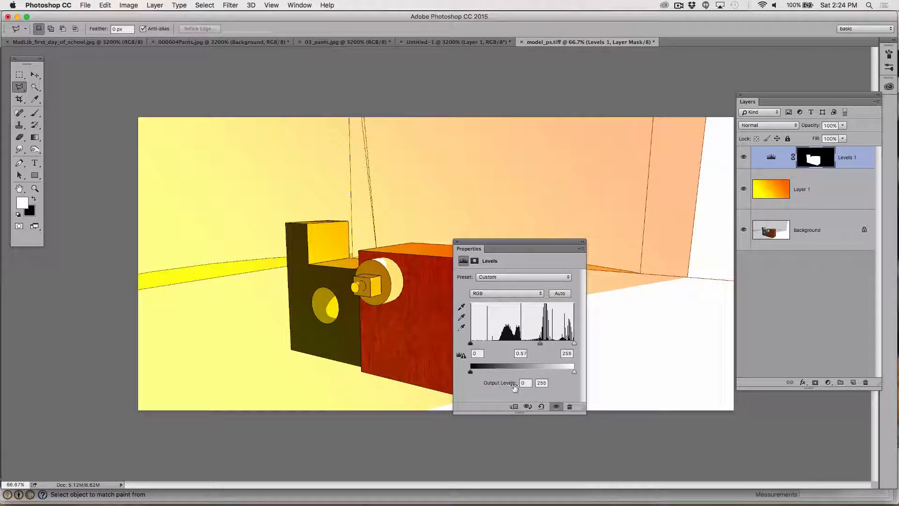
# - In the Levels adjustment's Blue channel, set the midtone input to 9.99 and the output levels to 39 and 255
pyautogui.click(495, 293)
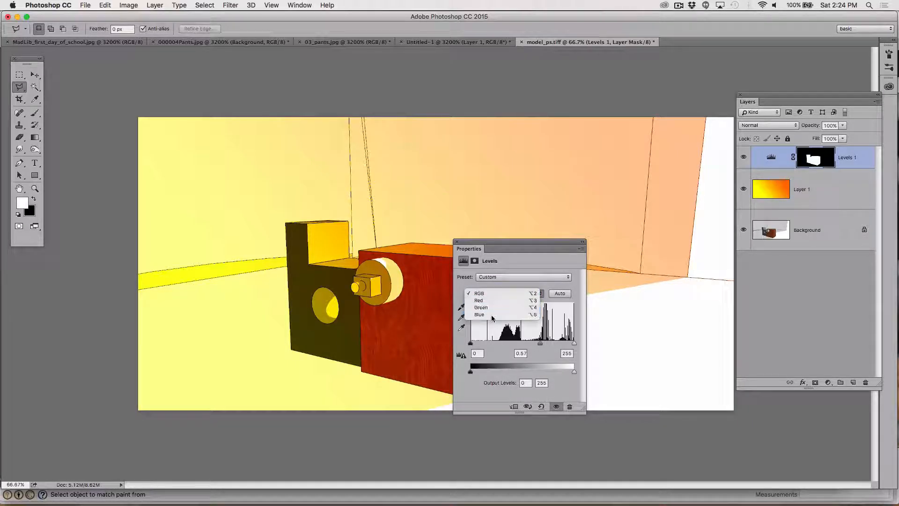
pyautogui.click(487, 314)
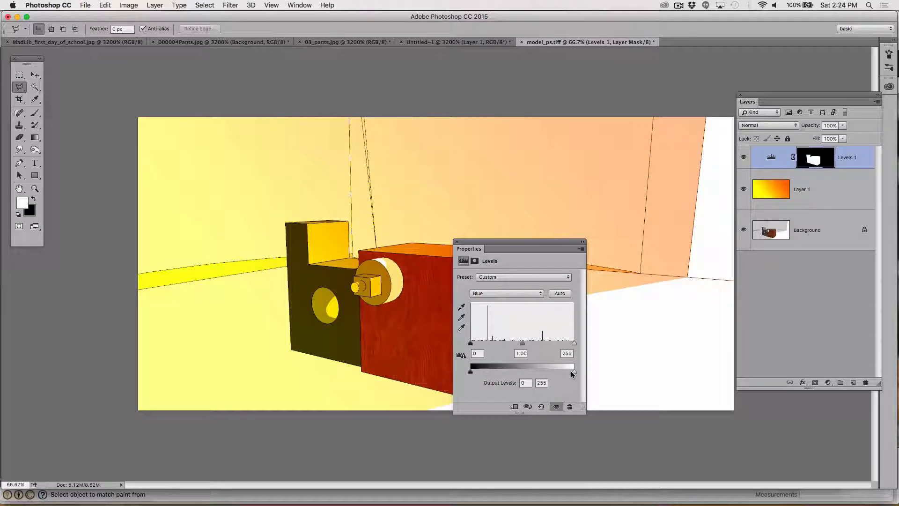
pyautogui.moveTo(572, 373); pyautogui.dragTo(542, 372)
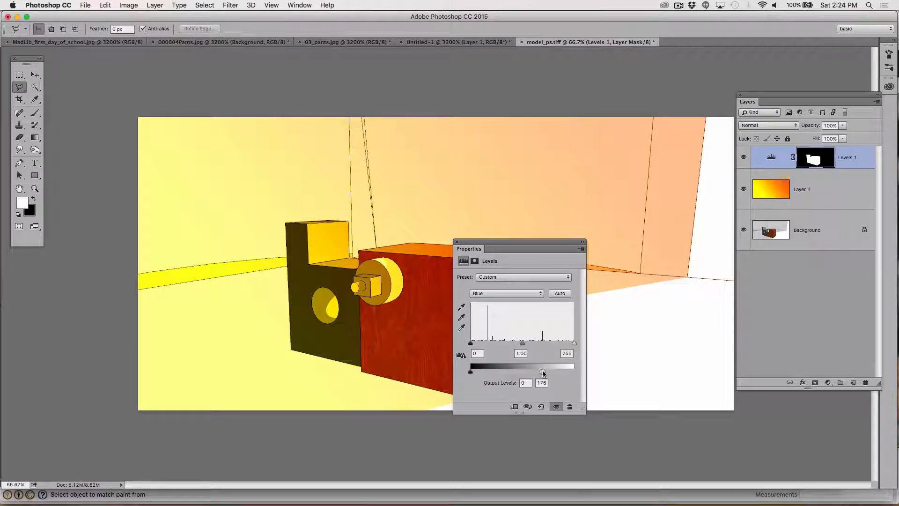
pyautogui.moveTo(471, 372); pyautogui.dragTo(486, 373)
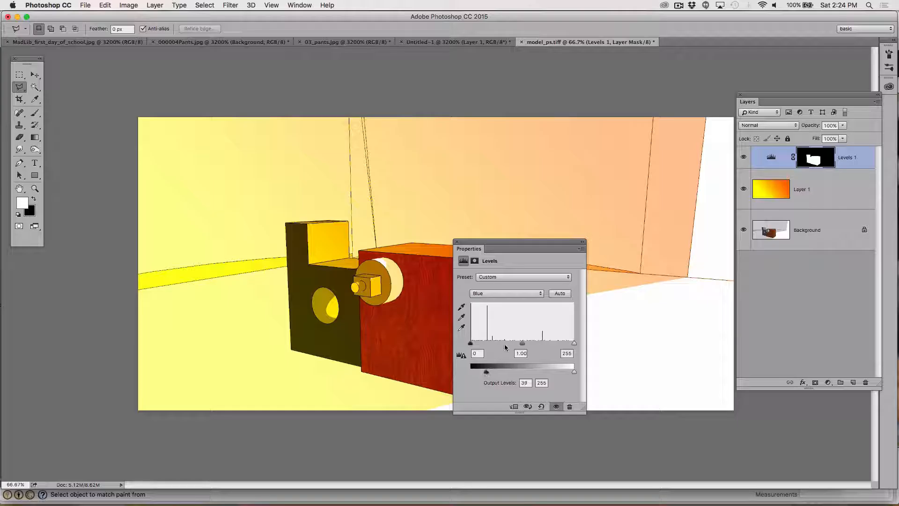
pyautogui.moveTo(523, 343); pyautogui.dragTo(542, 343)
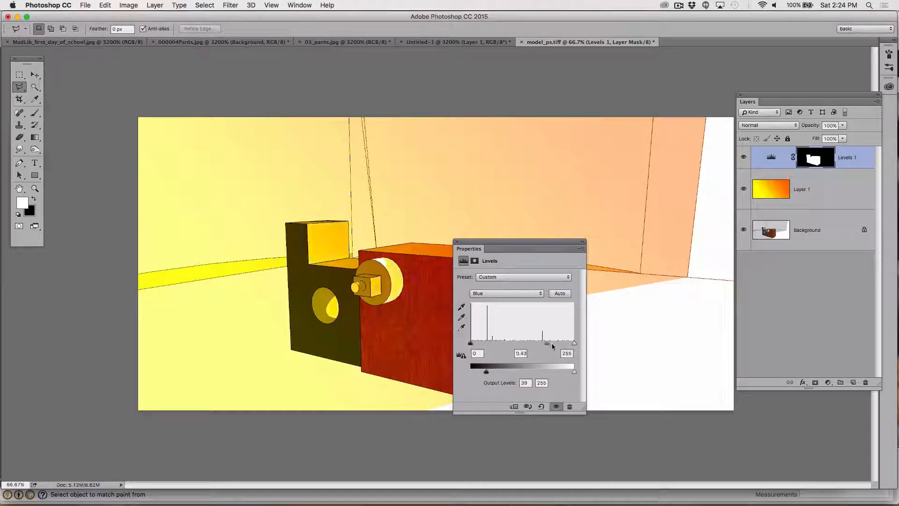
pyautogui.moveTo(471, 347)
pyautogui.mouseDown()
pyautogui.moveTo(455, 347)
pyautogui.moveTo(530, 352)
pyautogui.moveTo(464, 350)
pyautogui.mouseUp()
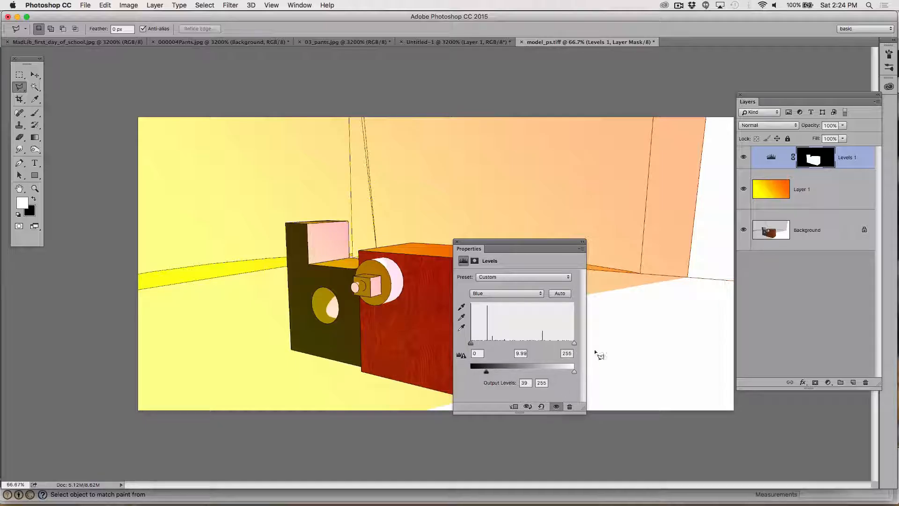
pyautogui.click(458, 242)
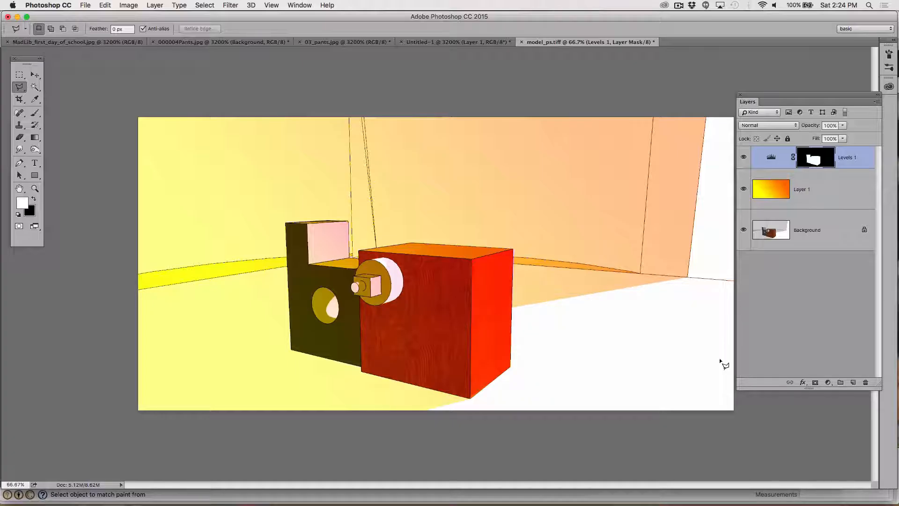
pyautogui.click(679, 5)
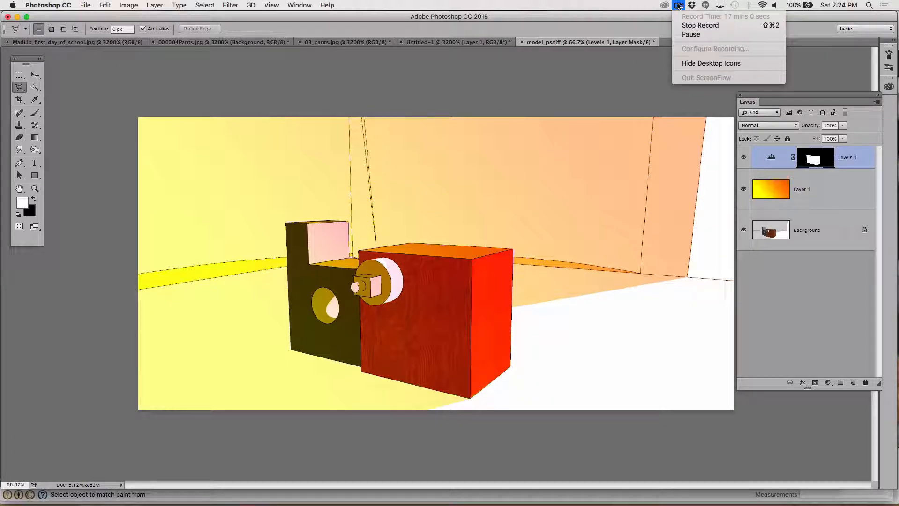